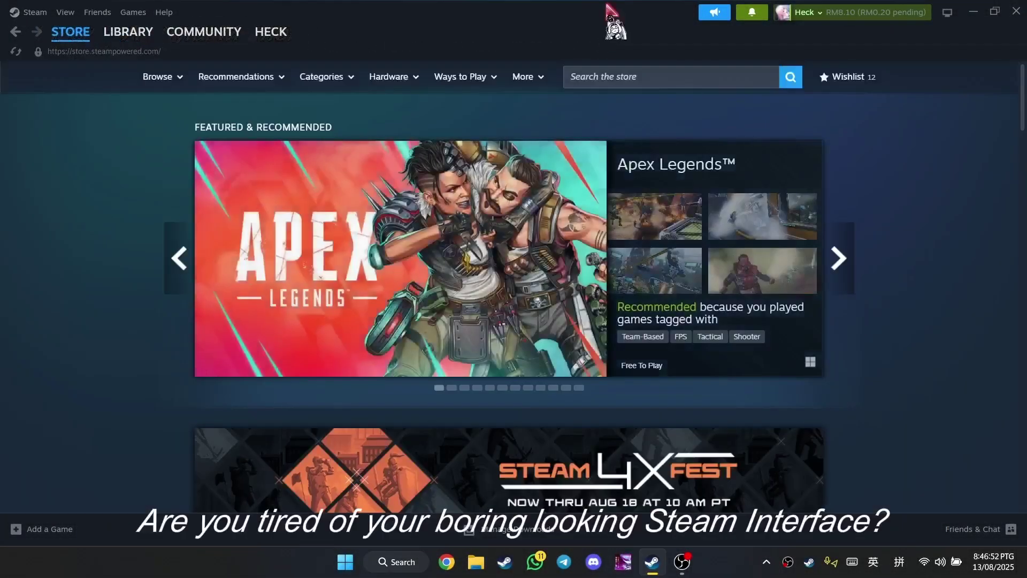
- Open the game library and view the Blue Archive and Counter-Strike 2 pages
left_click_drag(608, 8, 521, 1)
left_click(127, 33)
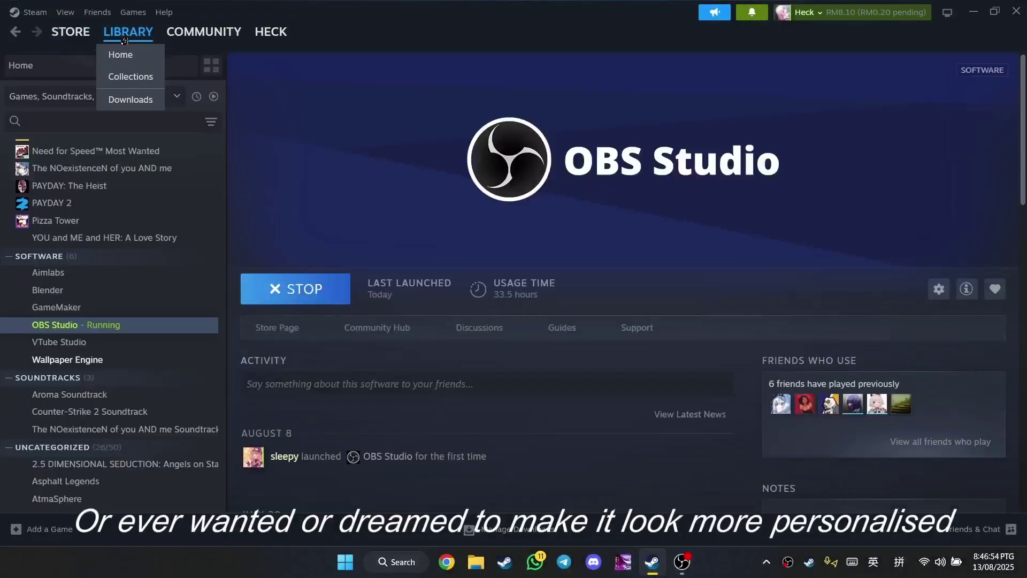
left_click(86, 182)
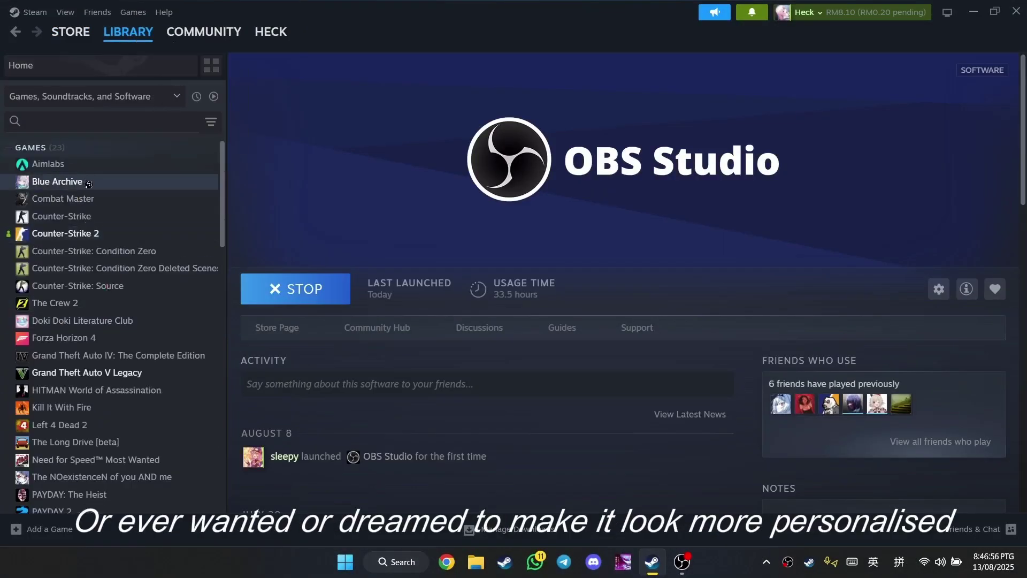
left_click(92, 233)
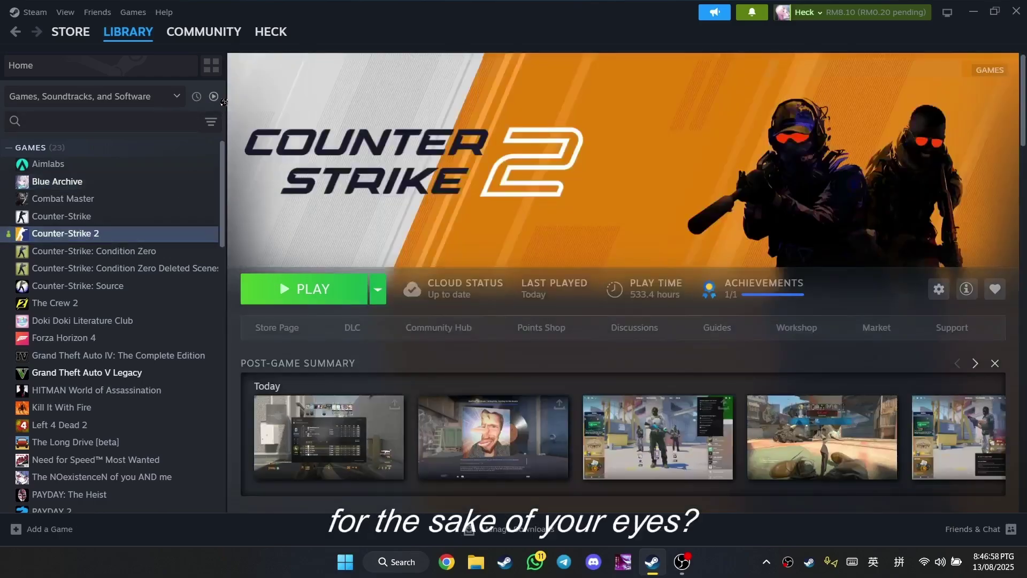
- Filter the library to ready-to-play titles, view the Games collection, and remove the filter
left_click(214, 96)
left_click(137, 199)
left_click(30, 147)
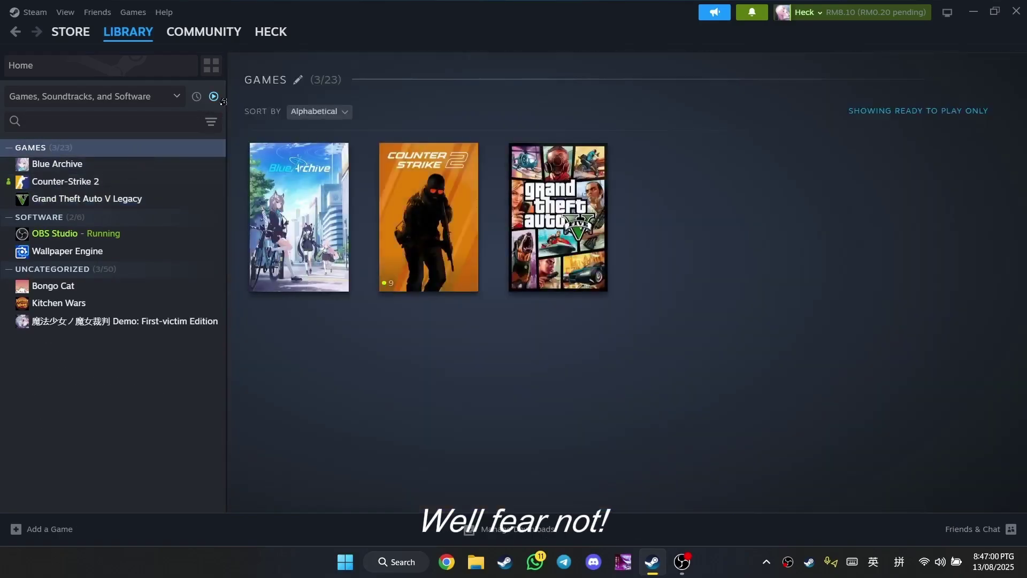
left_click(214, 96)
scroll(238, 126, "down", 6)
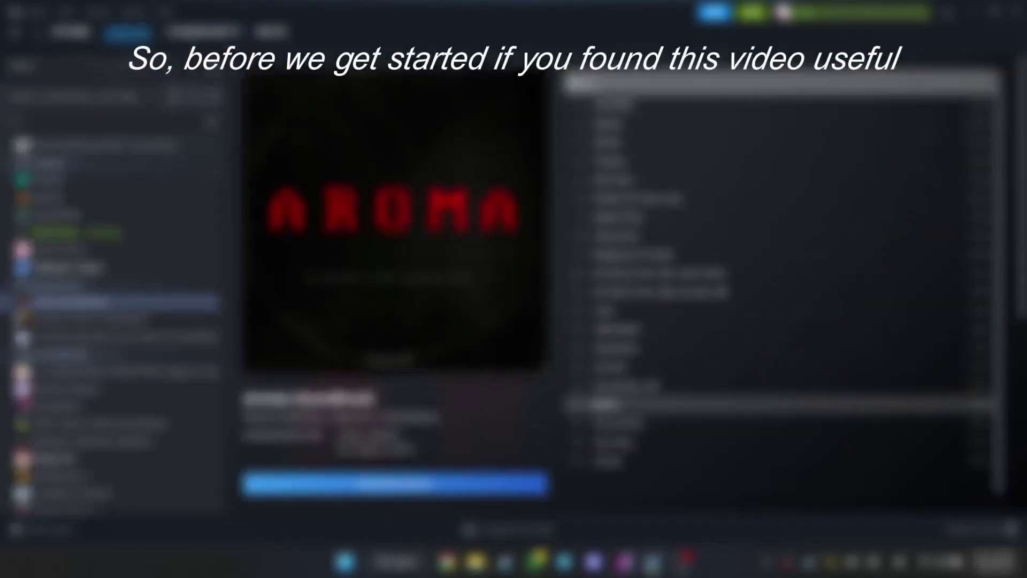
- Bring up the friends list window from Steam's tray menu and move it aside
right_click(810, 561)
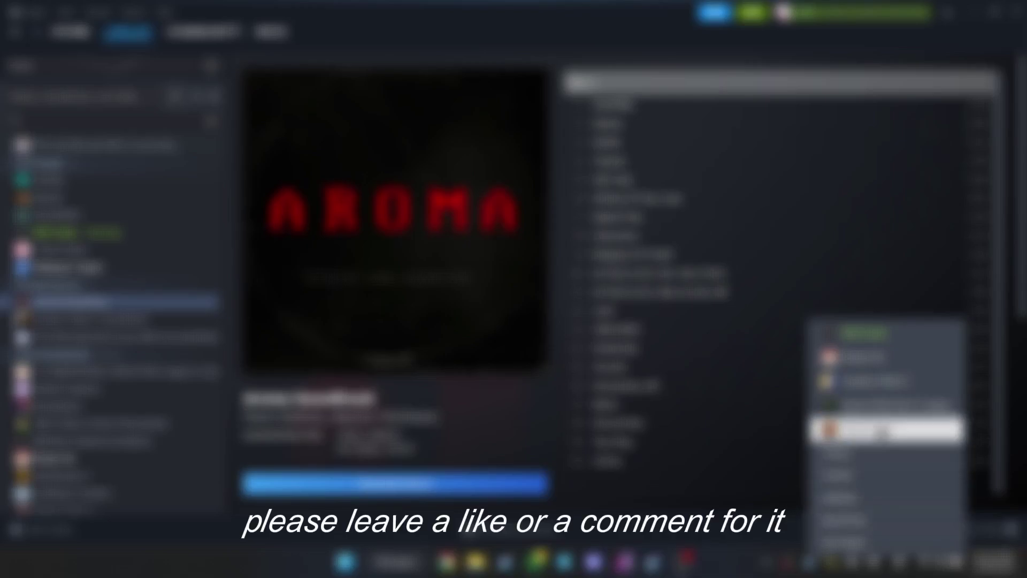
left_click(846, 476)
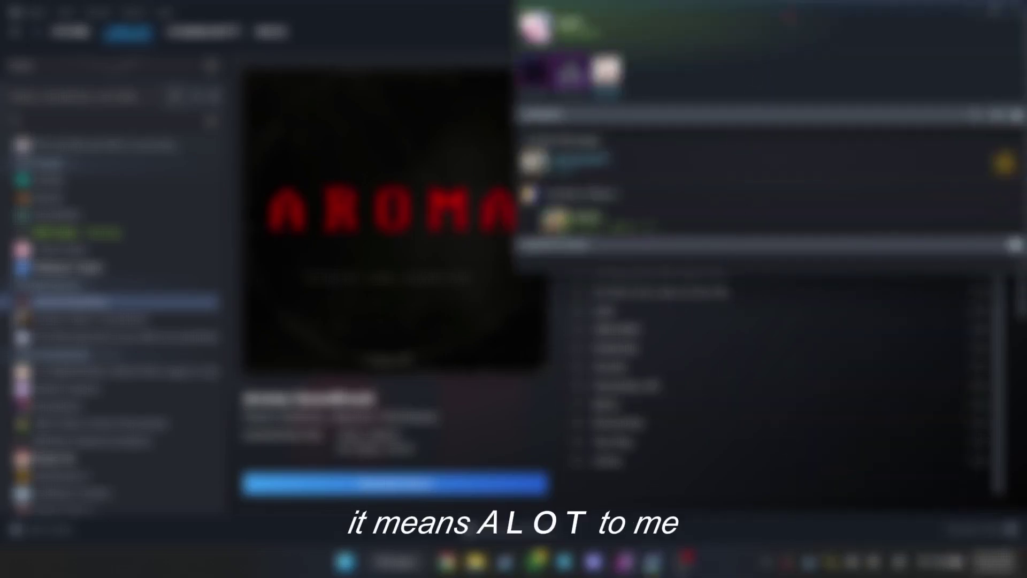
left_click_drag(788, 14, 541, 33)
scroll(472, 226, "down", 6)
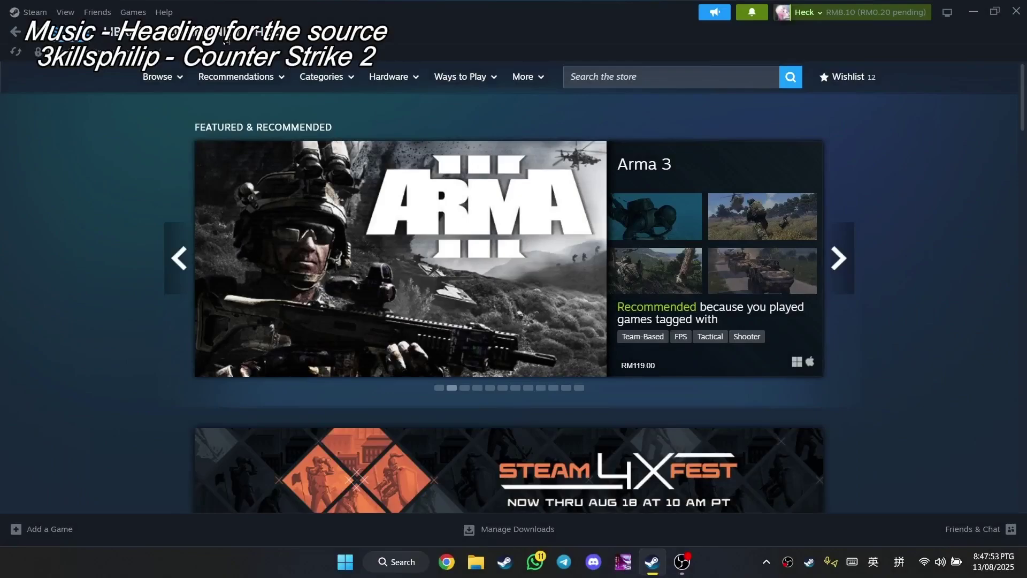
- Look through the Account, Friends & Chat and Family settings, close the settings, and return to the library
left_click(32, 12)
left_click(87, 143)
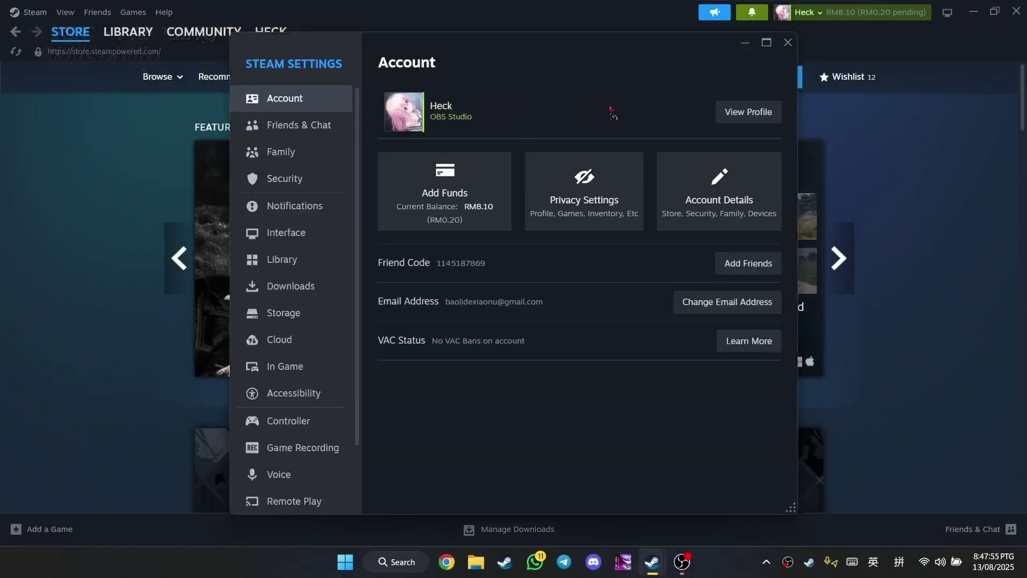
left_click(291, 125)
left_click(286, 150)
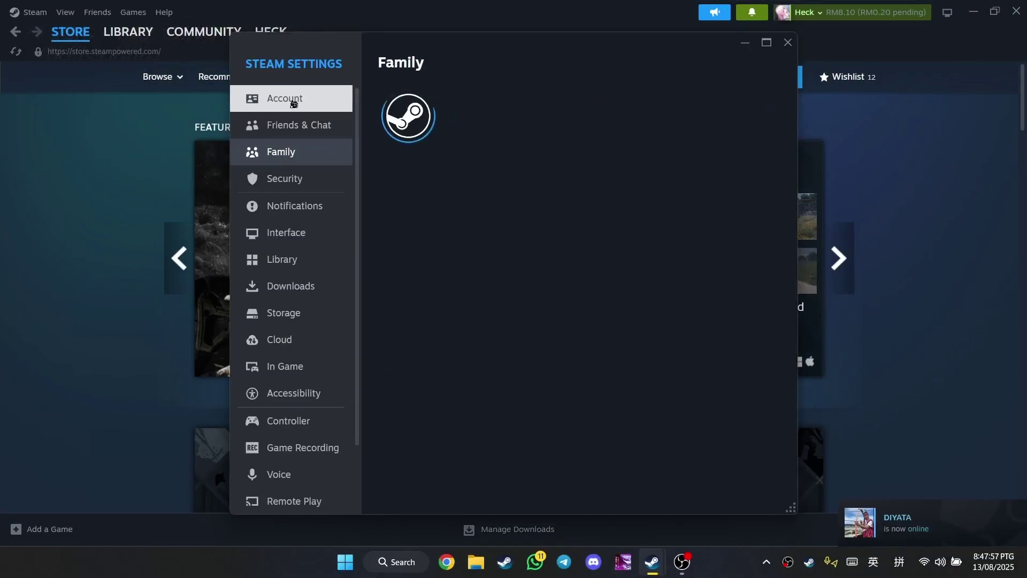
left_click(292, 99)
left_click(788, 43)
left_click(128, 32)
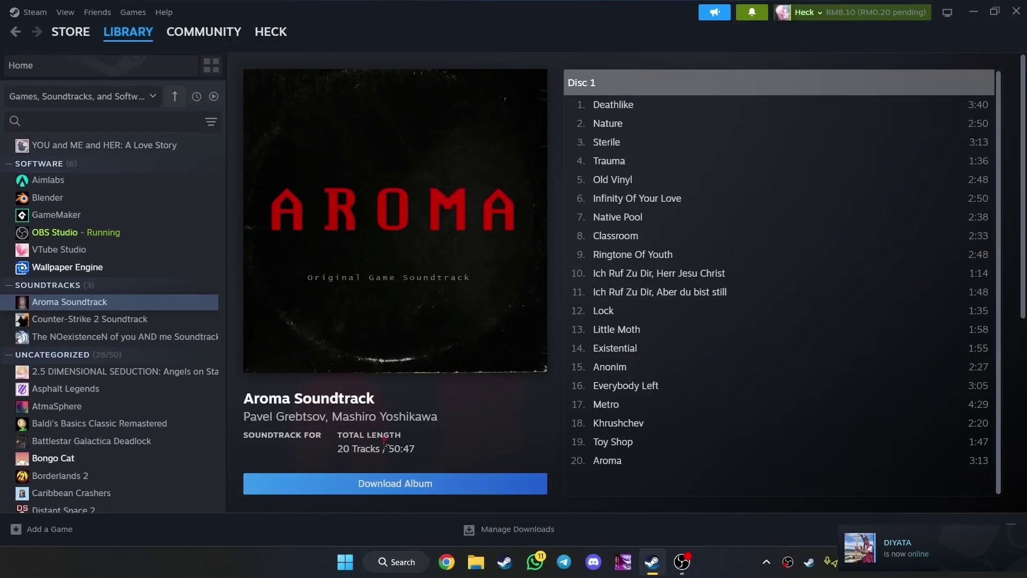
- Switch to Chrome, choose a browser profile, and search for "millenium install for steam"
left_click(447, 561)
left_click(568, 286)
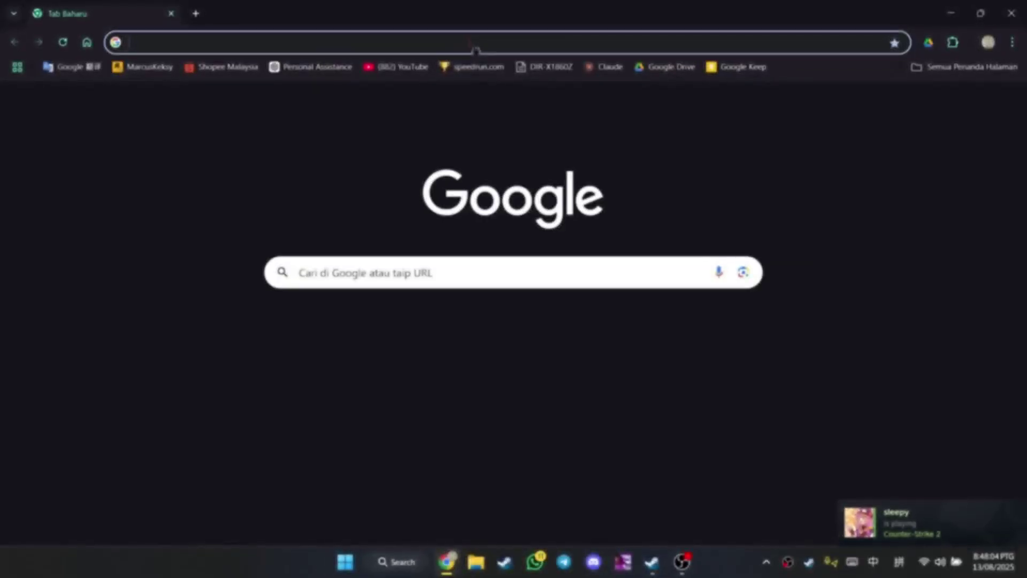
left_click(475, 49)
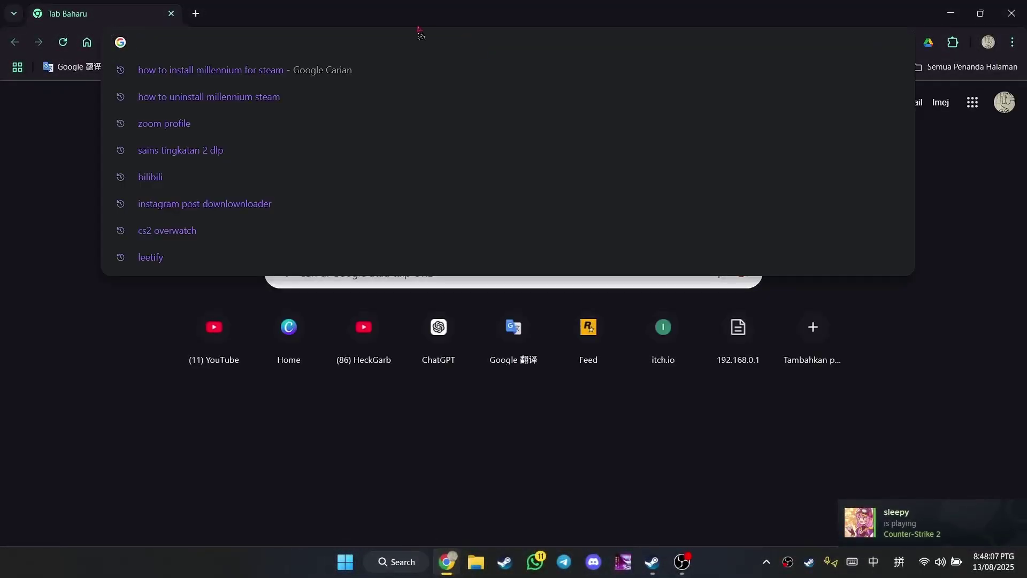
type("i")
key("shift")
key("BackSpace")
type("millenium")
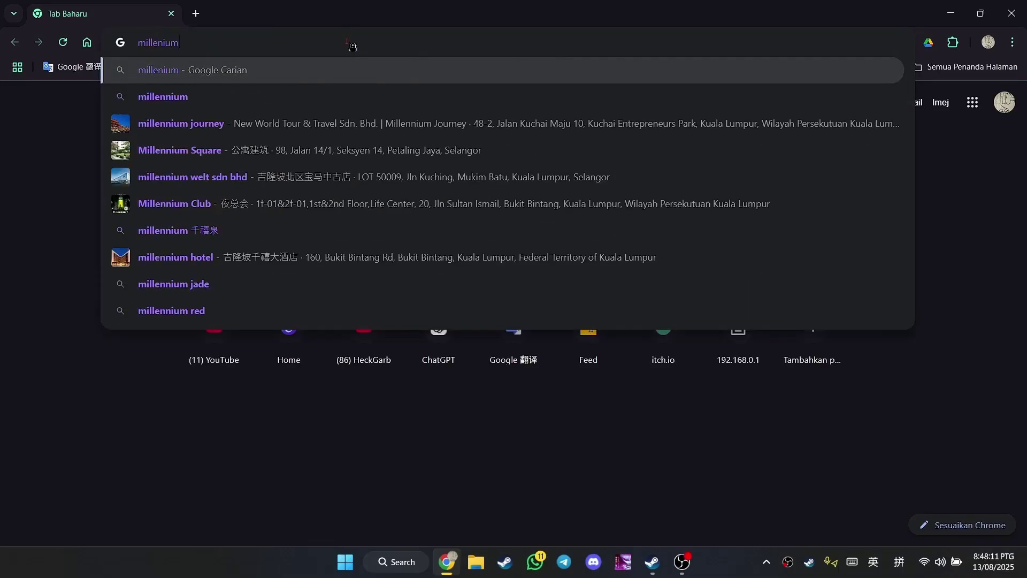
type(" install for steam")
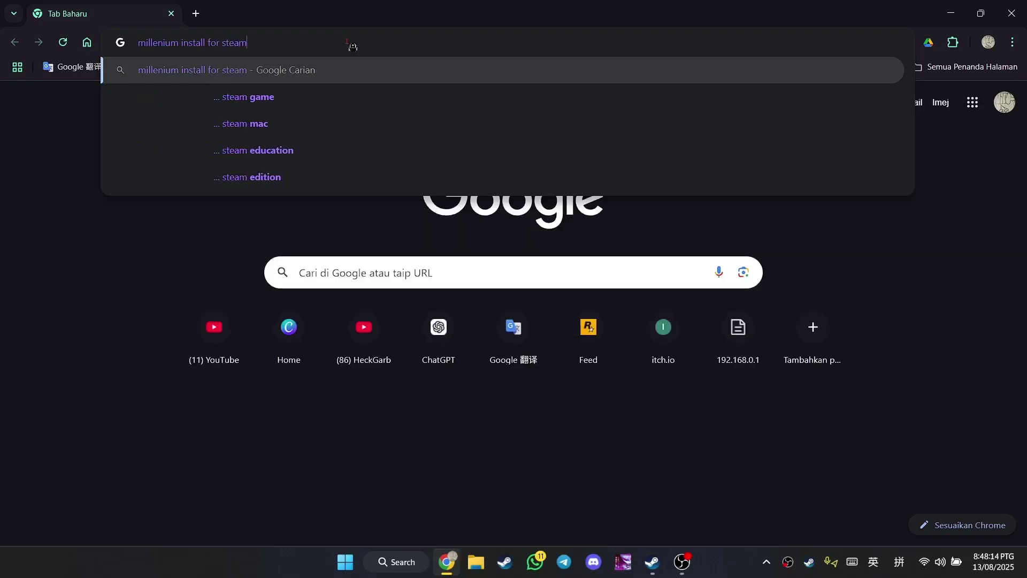
key("Return")
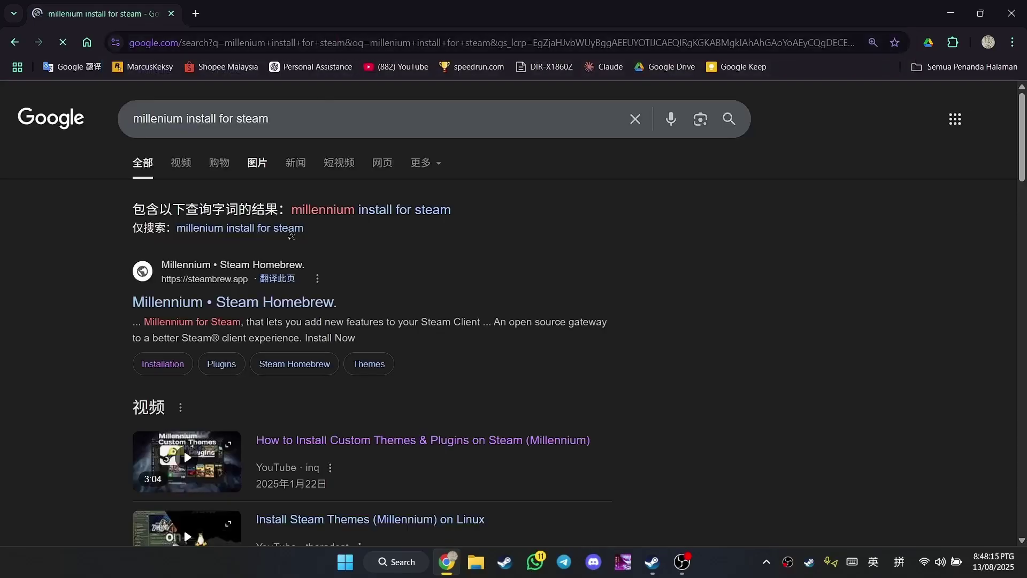
- Open the Millennium Steam Homebrew site from the search results and bring up its installation guide
left_click(276, 303)
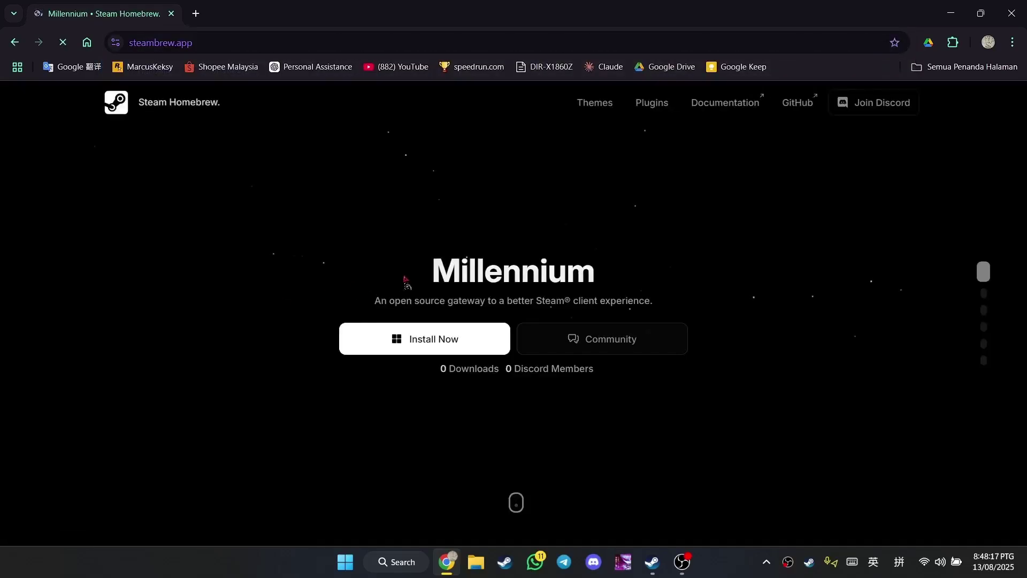
left_click(436, 341)
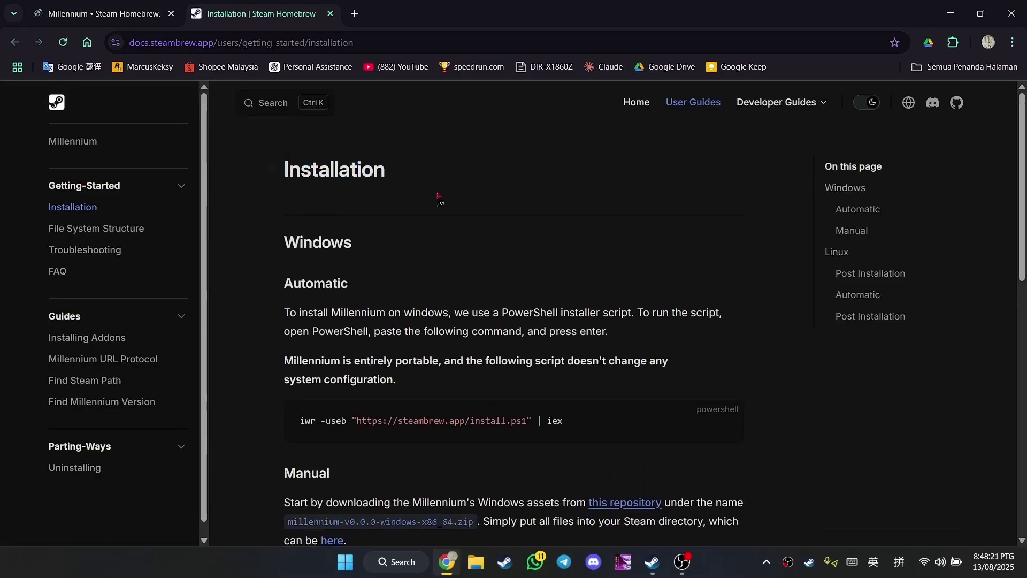
scroll(436, 197, "down", 3)
scroll(301, 294, "up", 2)
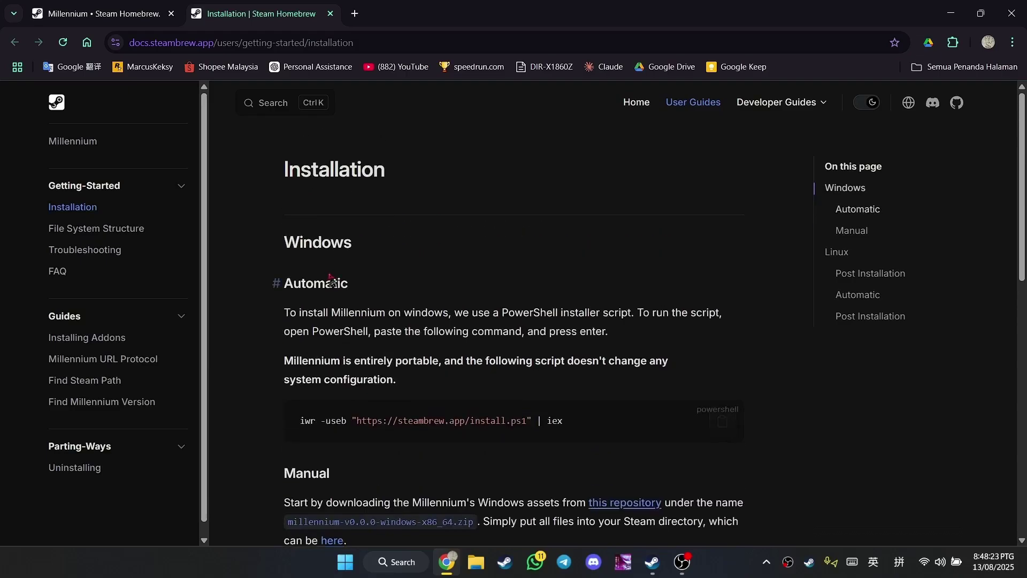
- Examine the Automatic, Manual and Linux sections of the Millennium installation guide
scroll(332, 279, "down", 1)
left_click_drag(284, 217, 405, 238)
scroll(524, 271, "down", 1)
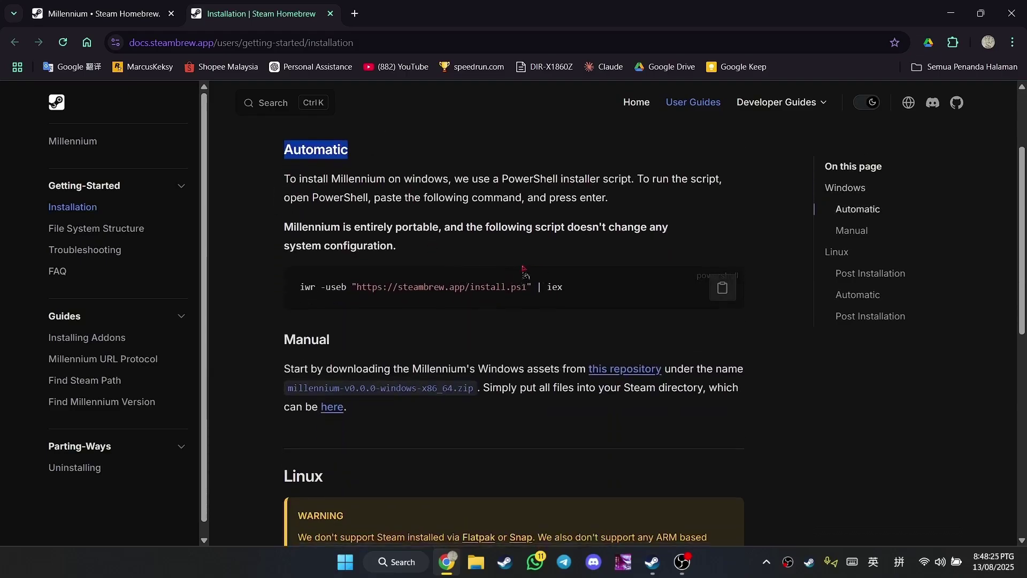
left_click(336, 345)
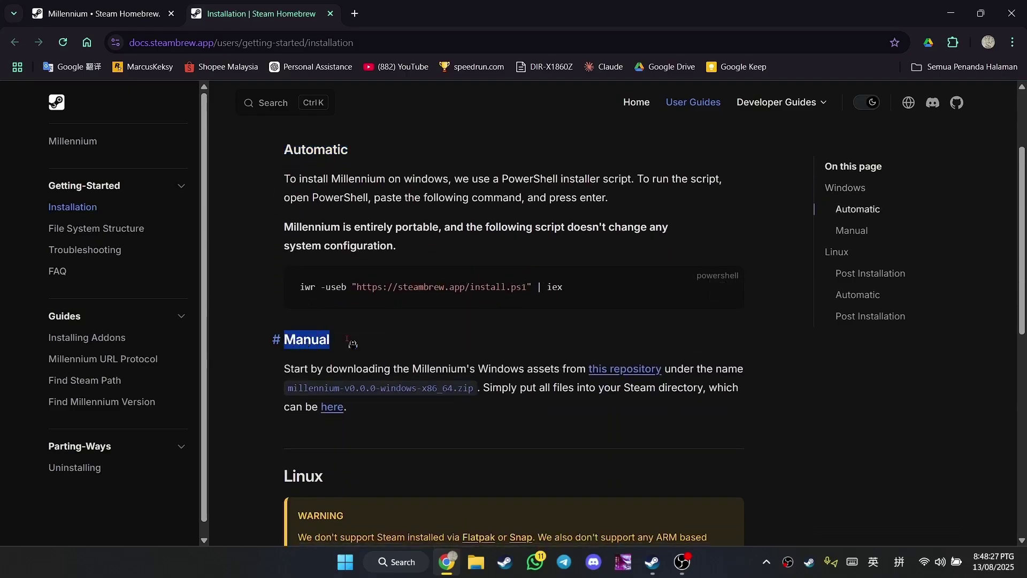
scroll(479, 333, "down", 1)
scroll(487, 332, "down", 4)
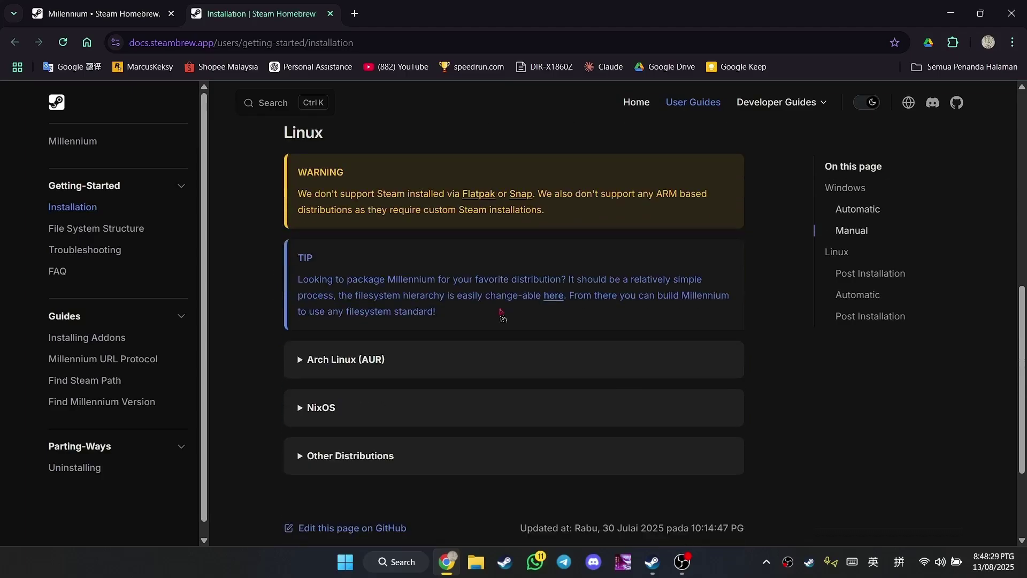
- Read the manual Windows installation instructions covering the millennium-v0.0.0-windows-x86_64.zip package
scroll(498, 322, "up", 5)
mouse_move(477, 388)
left_mouse_down()
mouse_move(288, 391)
mouse_move(471, 390)
left_mouse_up()
left_click(449, 389)
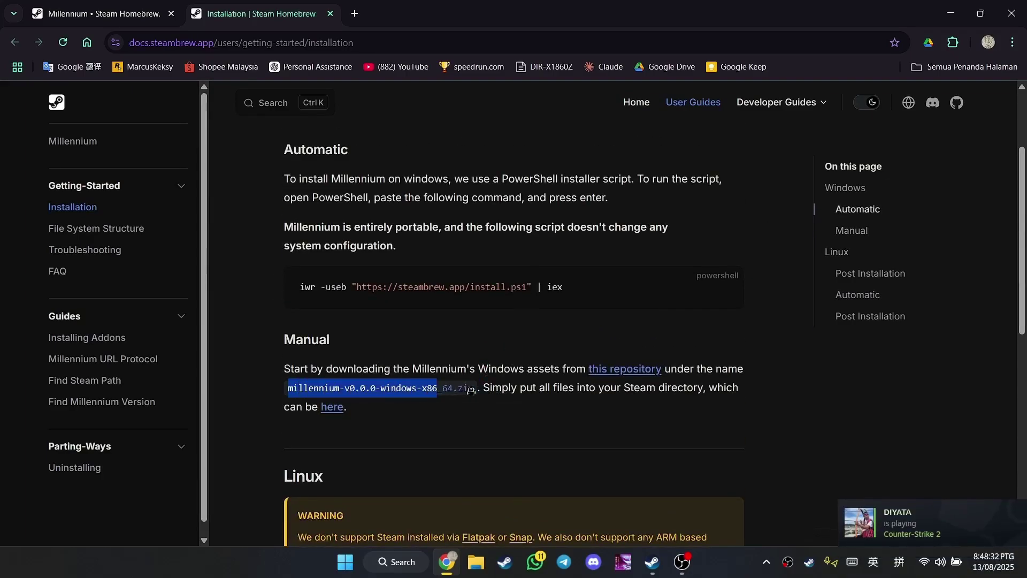
left_click(584, 377)
left_click_drag(500, 402, 273, 394)
left_click(391, 397)
left_click(519, 395)
scroll(511, 396, "up", 2)
scroll(511, 395, "down", 2)
left_click(473, 387)
scroll(587, 318, "up", 3)
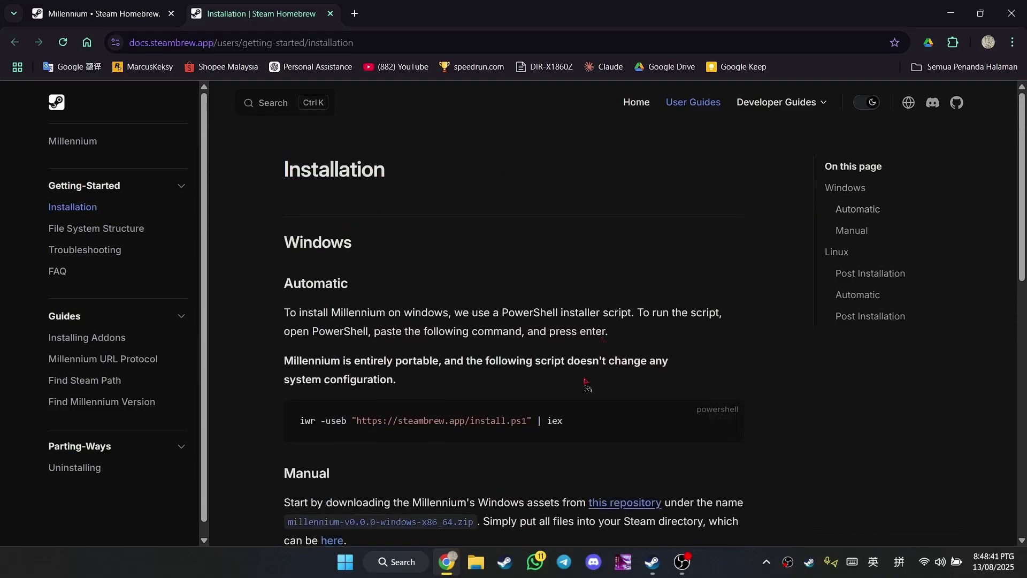
left_click_drag(279, 313, 689, 316)
left_click(686, 343)
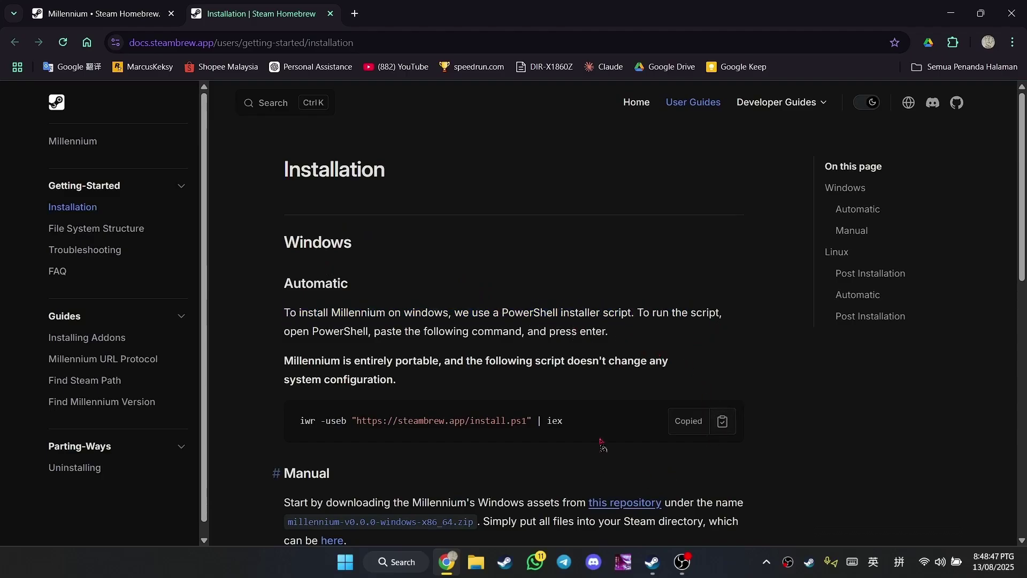
- Search Windows for PowerShell, open Windows PowerShell, and maximise its window
key("ctrl+k")
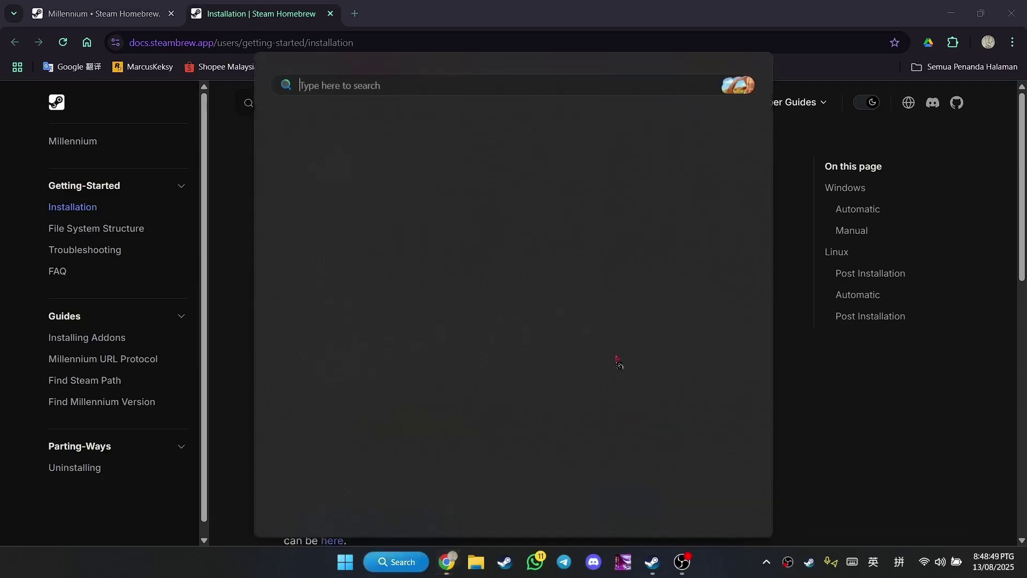
type("powerse")
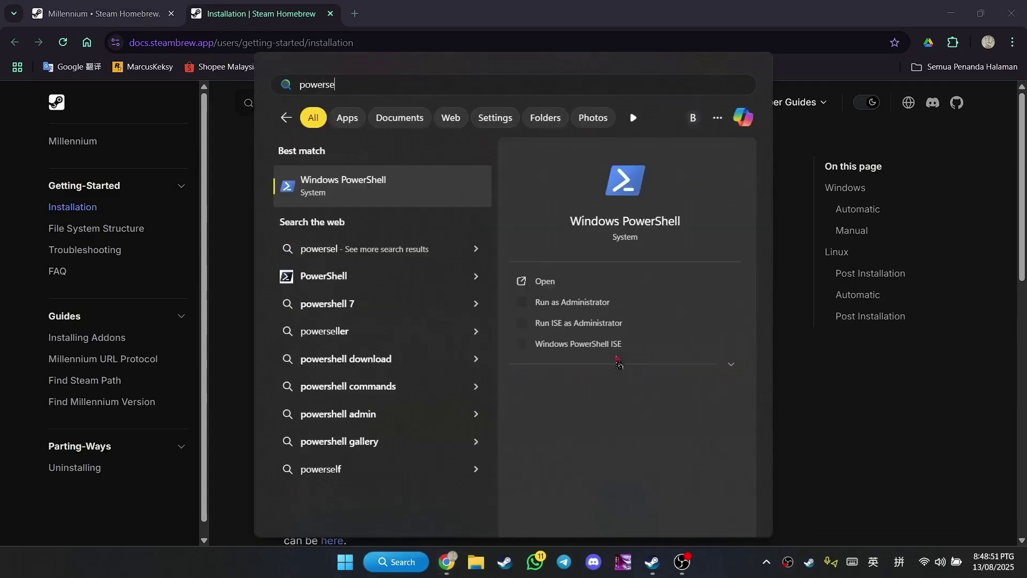
key("BackSpace")
key("Return")
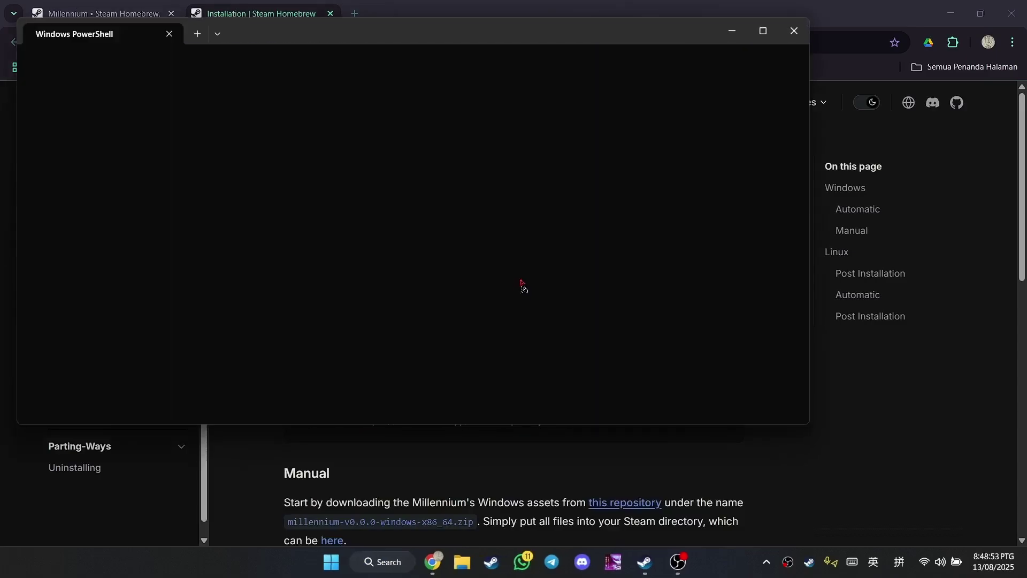
double_click(527, 33)
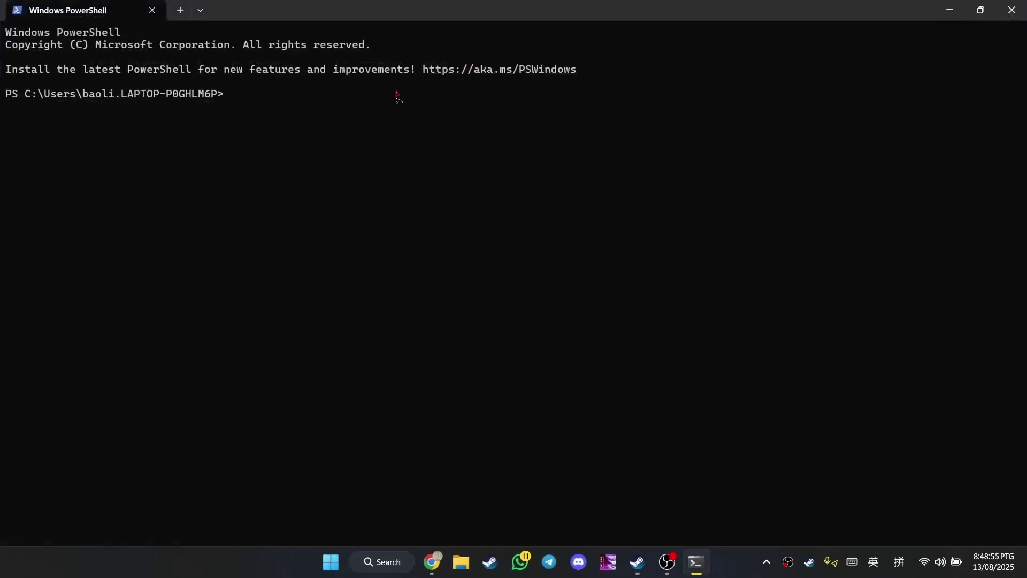
- Run the copied Millennium install command in PowerShell and close the terminal after installation
type("iwr -useb \"https://steambrew.app/install.ps1\" | iex")
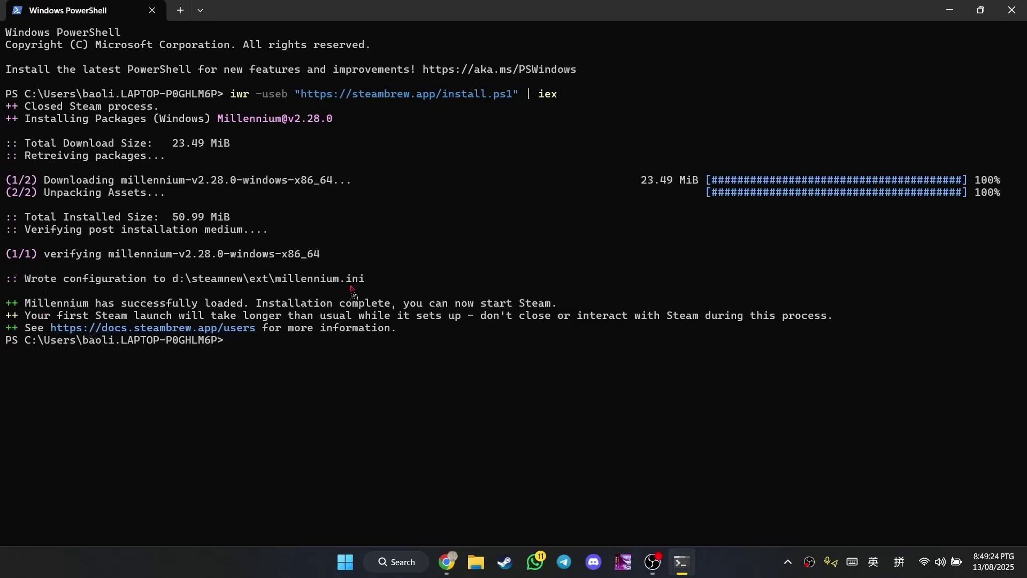
left_click(1012, 9)
left_click(950, 10)
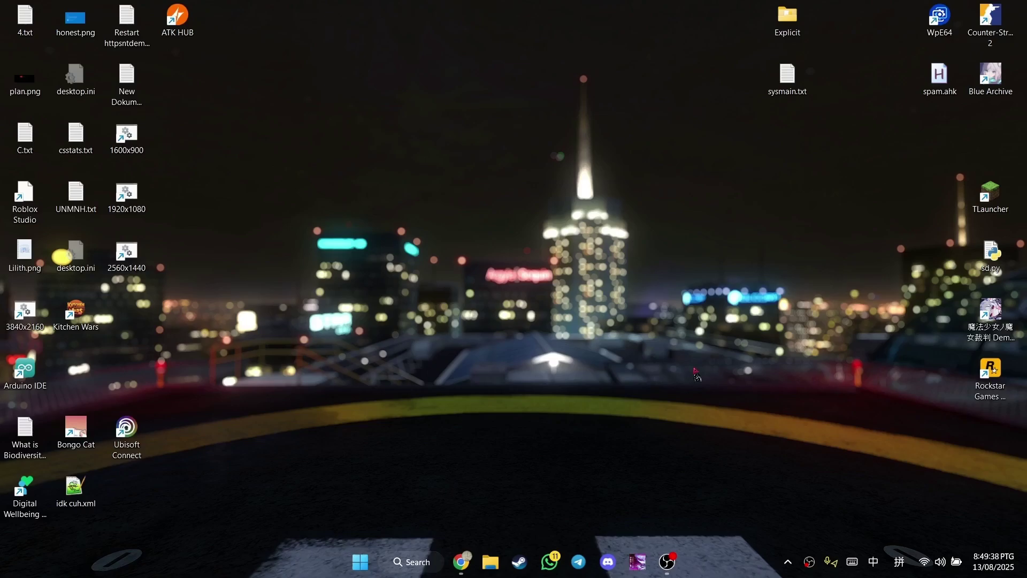
- Switch to the second desktop, minimise the browser, and bring the main Steam window in front of the friends list
key("ctrl+super+Right")
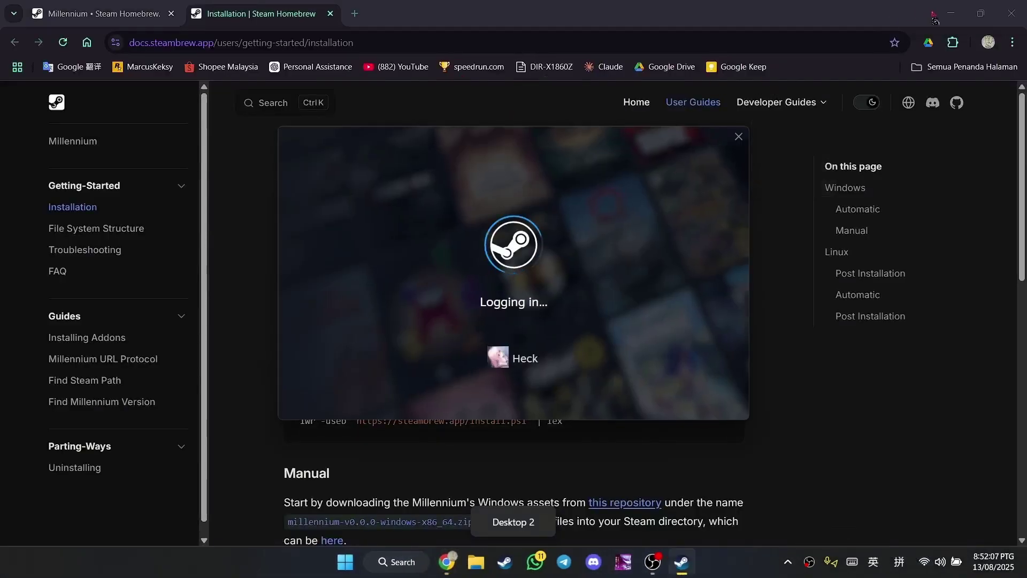
left_click(950, 13)
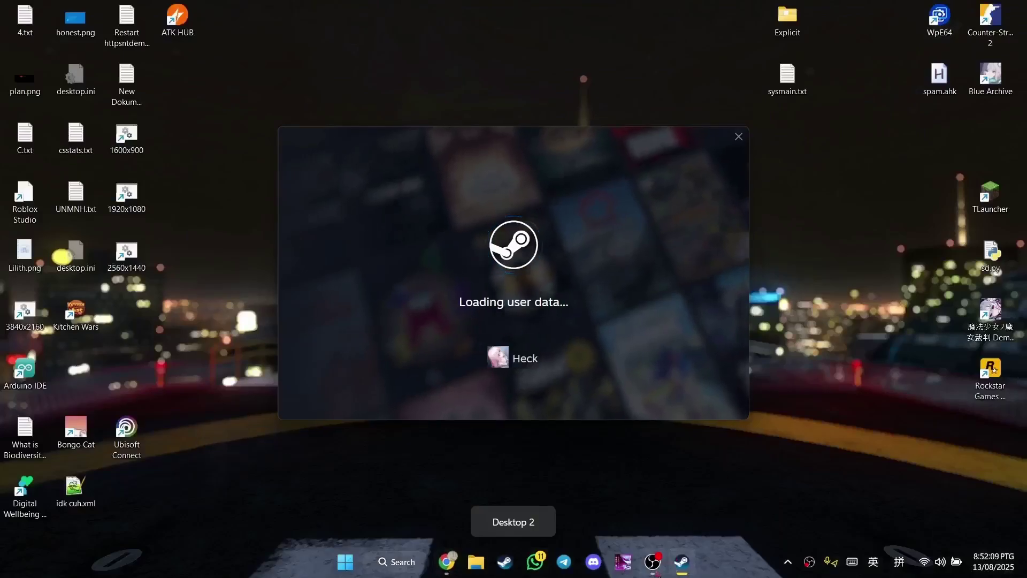
left_click(653, 562)
left_click(957, 8)
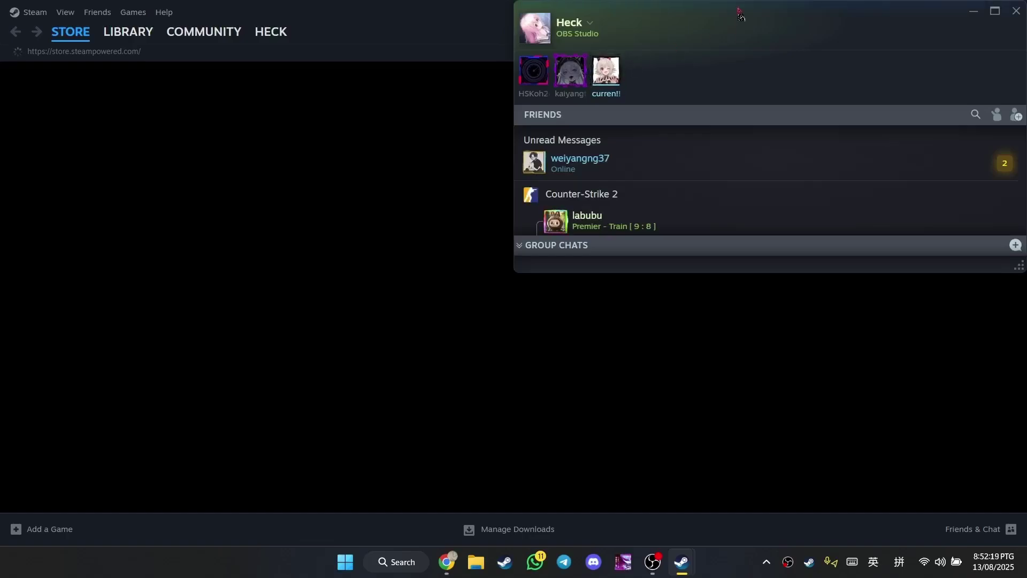
left_click(876, 58)
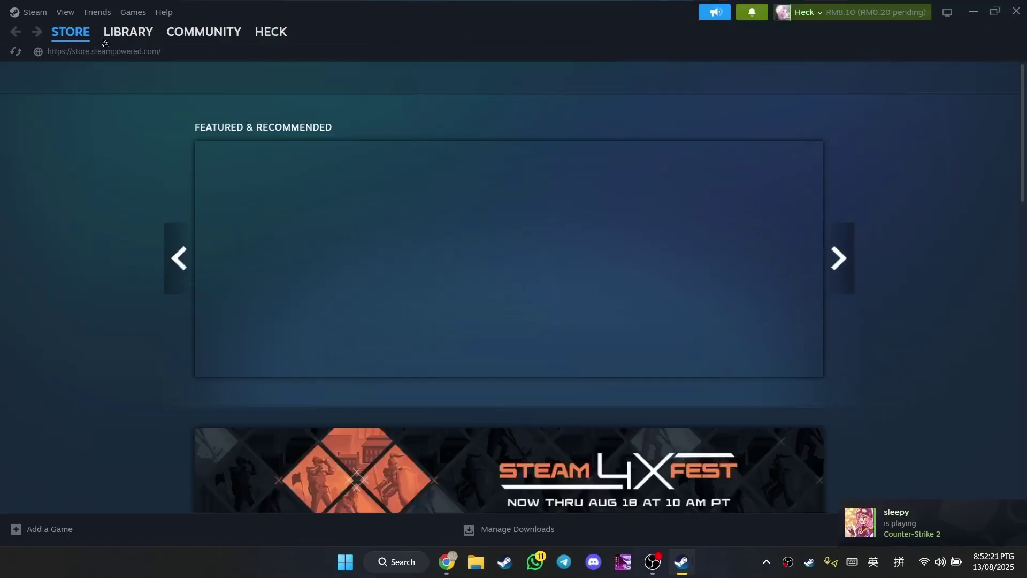
- Open the Millennium settings in Steam and maximise the window again after moving it
left_click(30, 14)
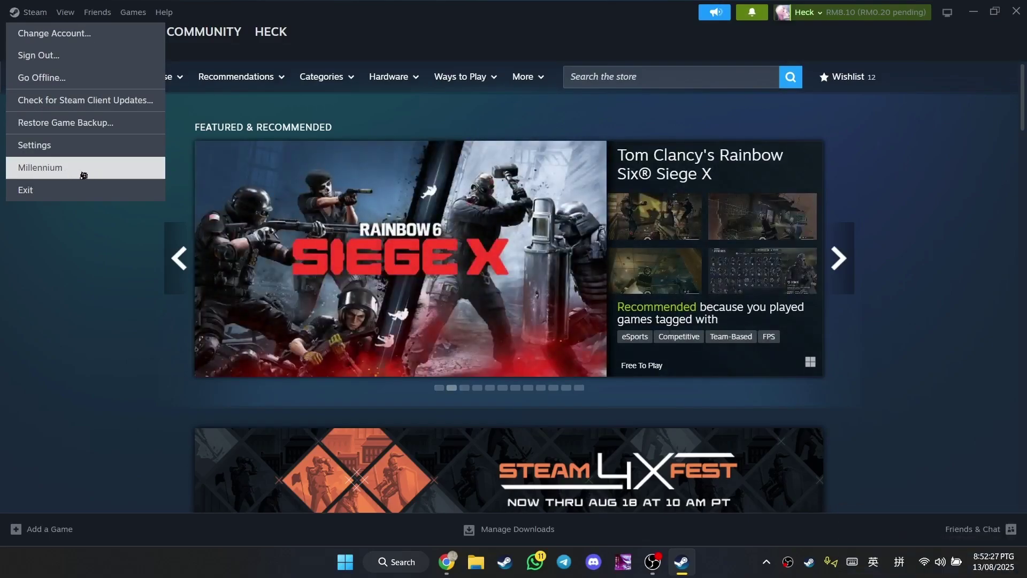
left_click(63, 177)
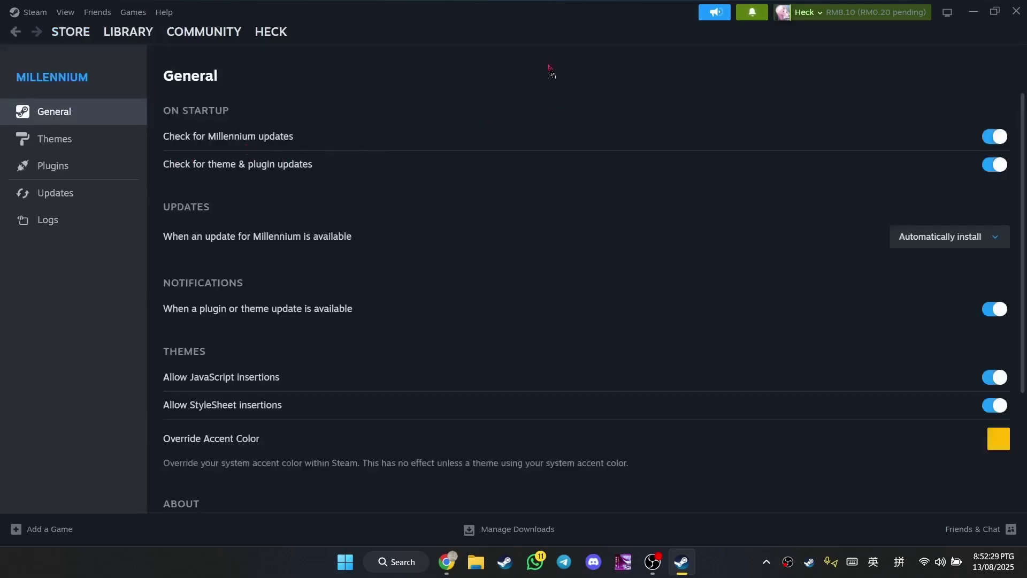
left_click_drag(508, 79, 475, 70)
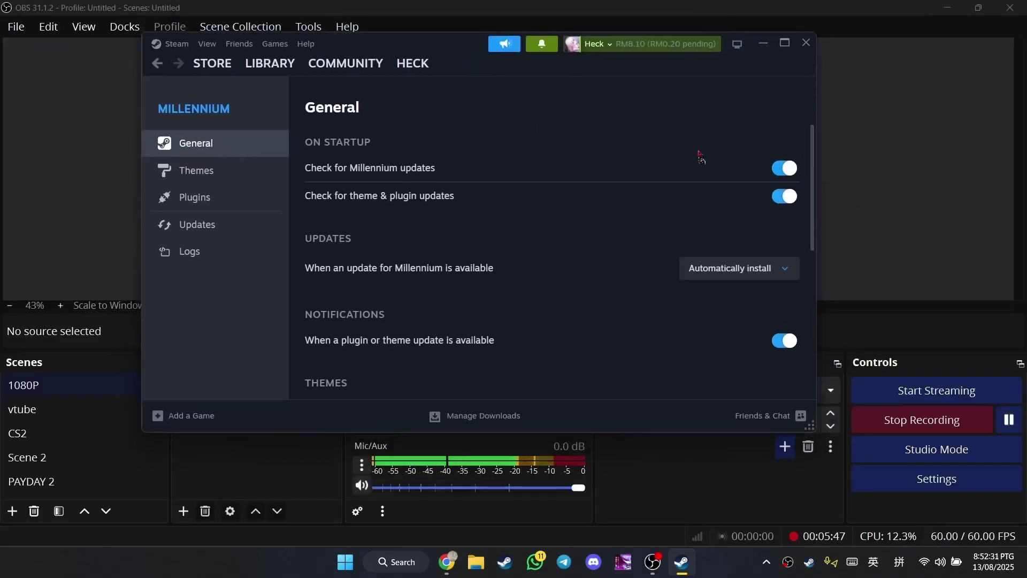
left_click(784, 44)
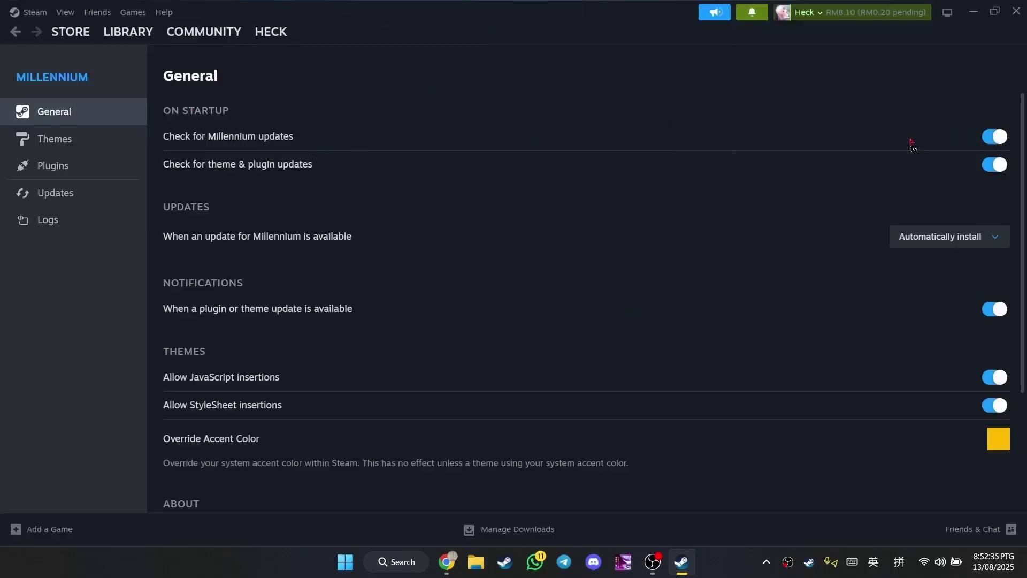
- Look through Millennium's General, Themes, Plugins, Updates and Logs pages to see which options each one offers
scroll(493, 252, "down", 3)
scroll(525, 307, "up", 3)
left_click(67, 142)
left_click(74, 175)
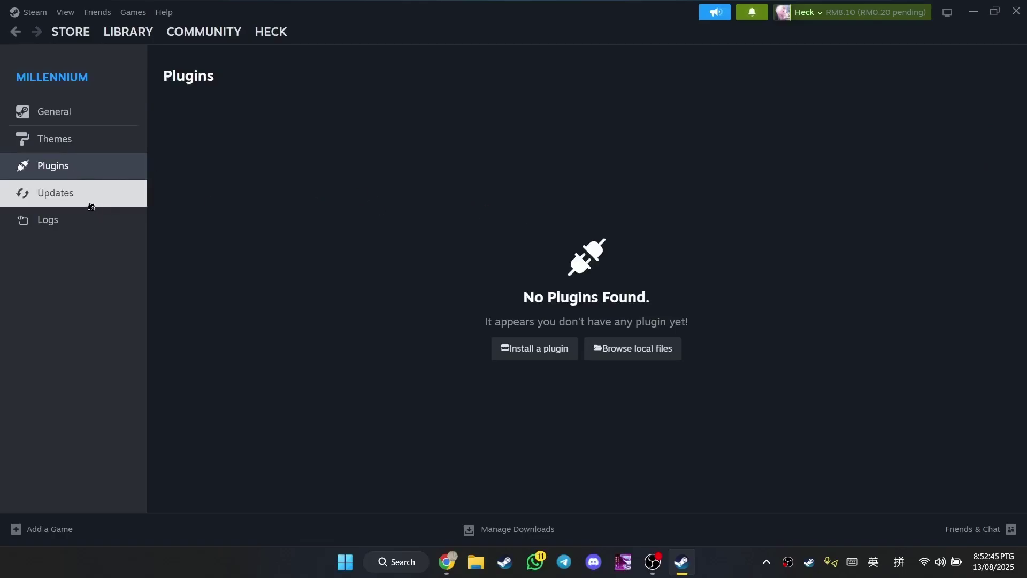
left_click(115, 113)
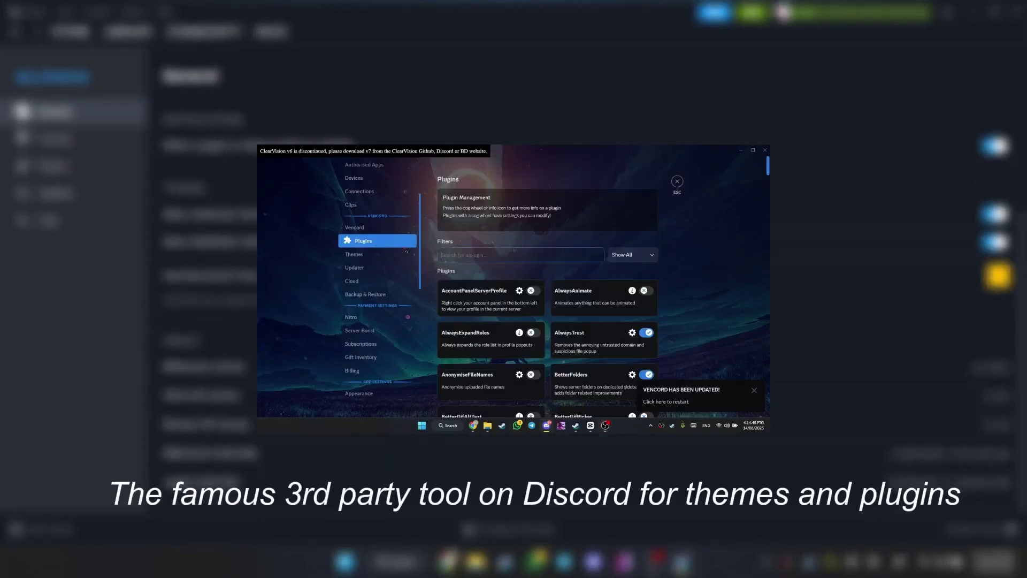
left_click(91, 139)
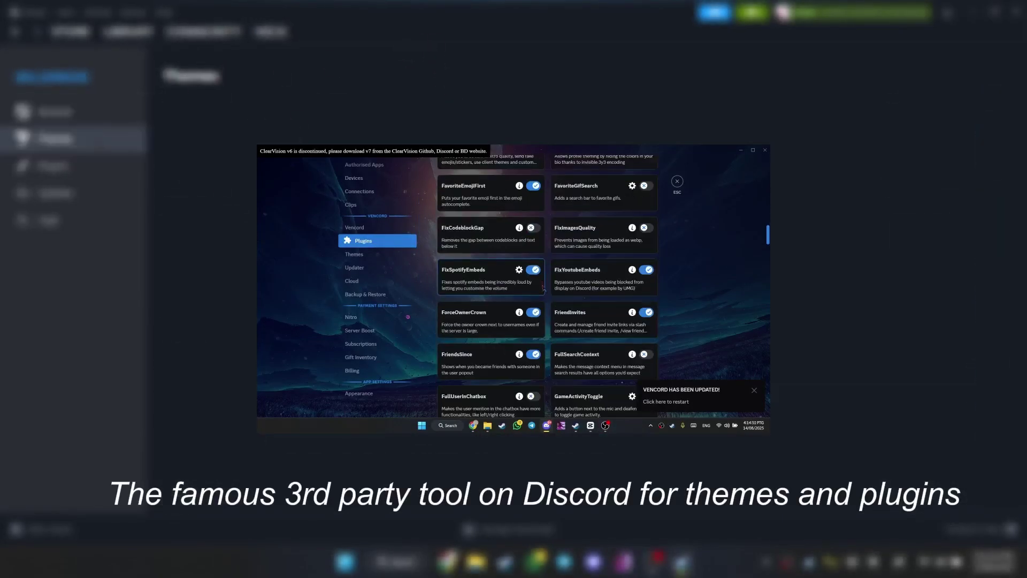
left_click(92, 168)
left_click(86, 198)
left_click(85, 224)
left_click(81, 139)
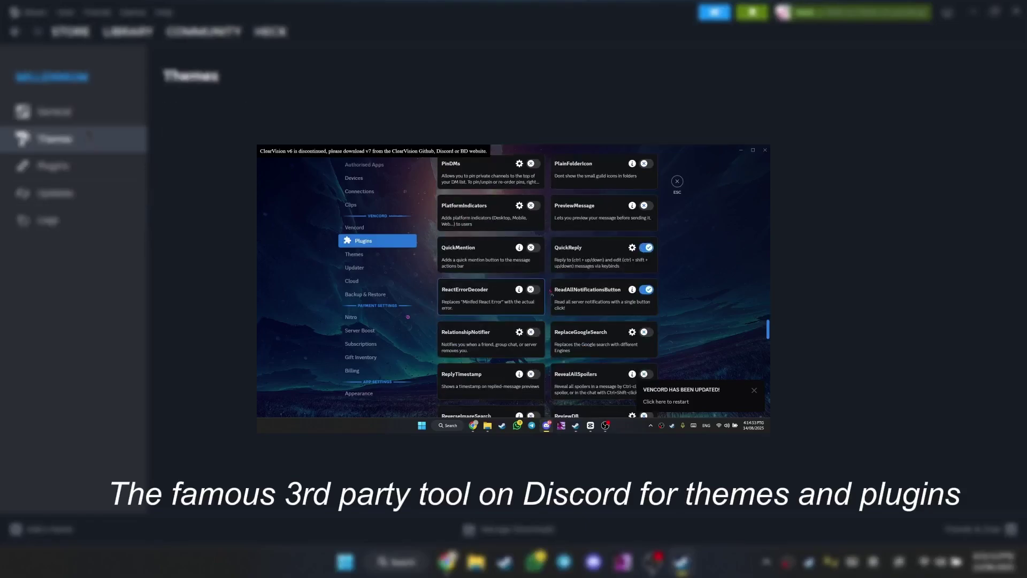
left_click(80, 112)
scroll(895, 350, "down", 3)
scroll(894, 351, "up", 2)
scroll(896, 353, "up", 1)
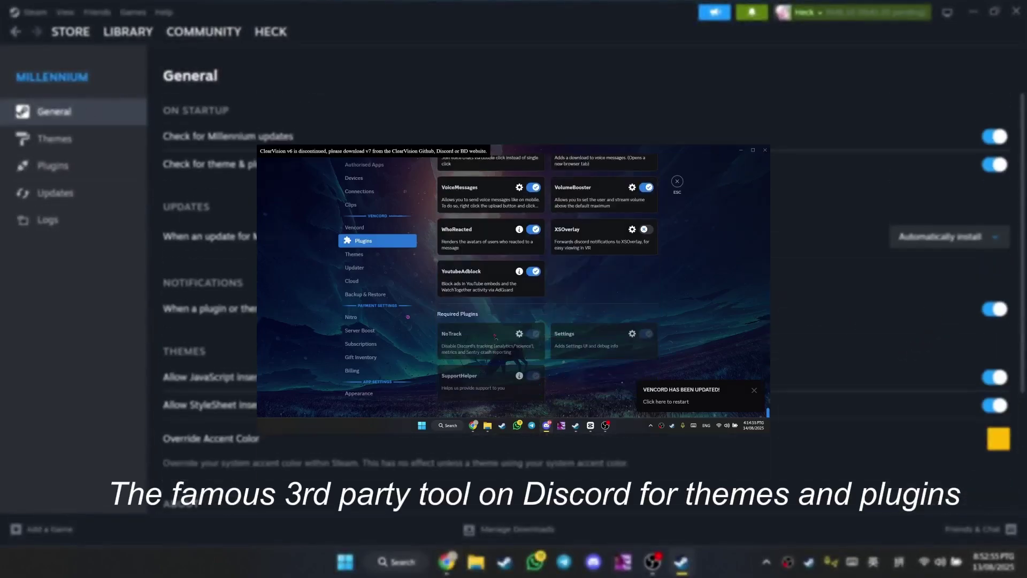
left_click(68, 140)
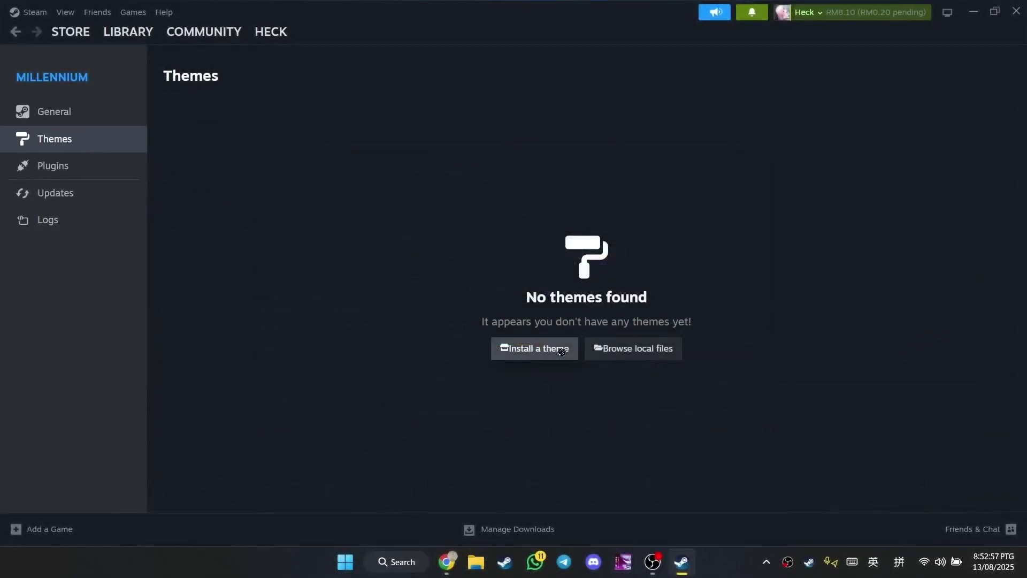
left_click(548, 352)
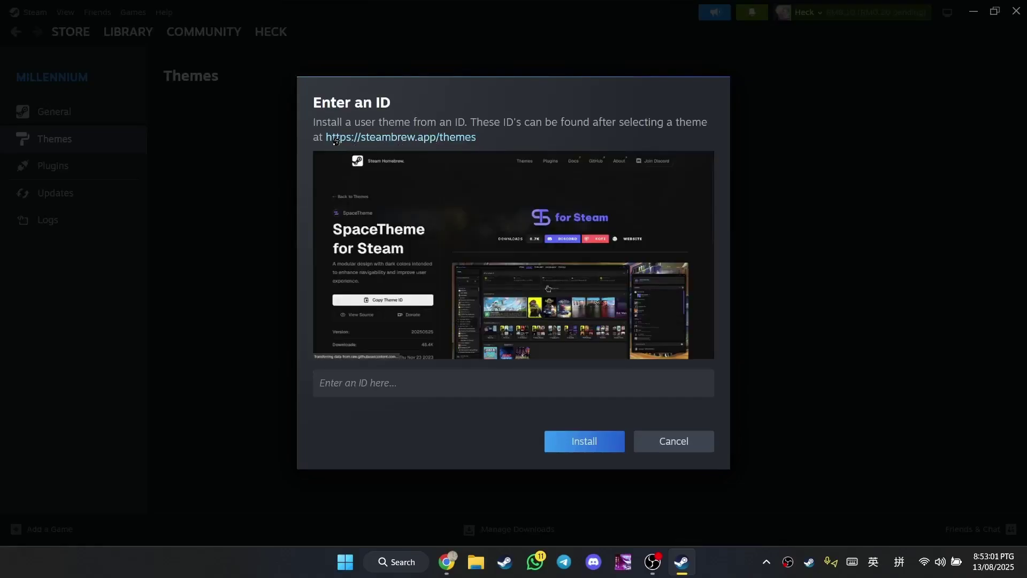
left_click(432, 143)
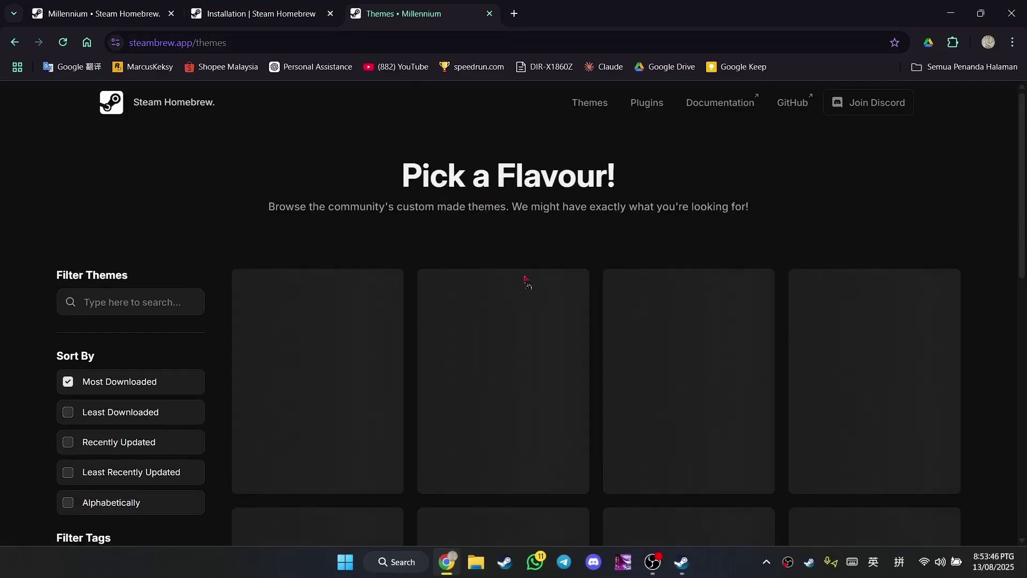
- Open the SpaceTheme for Steam page in the theme catalogue and copy its theme ID
scroll(590, 271, "down", 1)
scroll(591, 271, "down", 2)
left_click(548, 188)
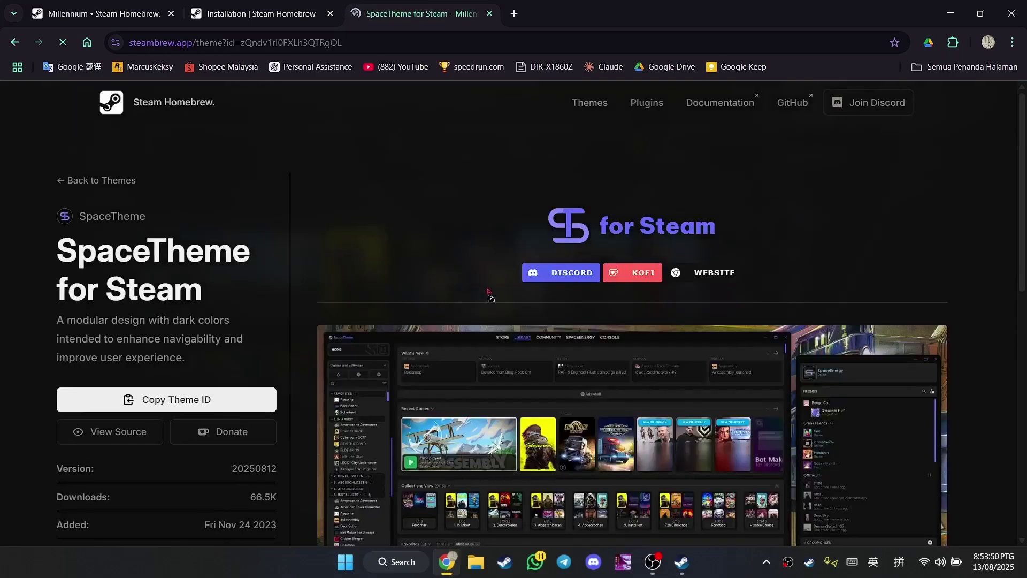
scroll(496, 295, "down", 3)
scroll(523, 307, "down", 1)
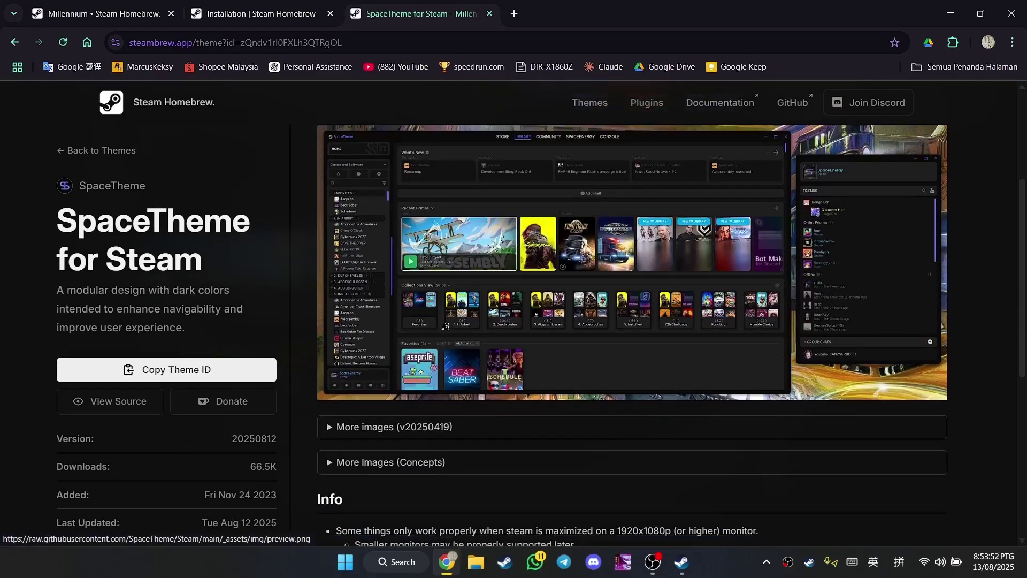
scroll(475, 343, "up", 3)
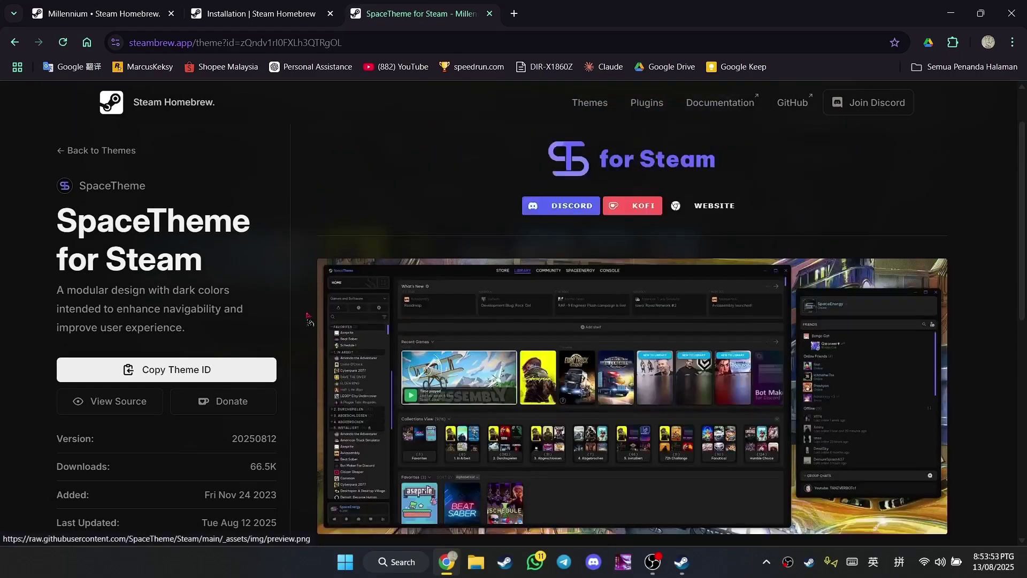
left_click(220, 379)
scroll(615, 347, "down", 10)
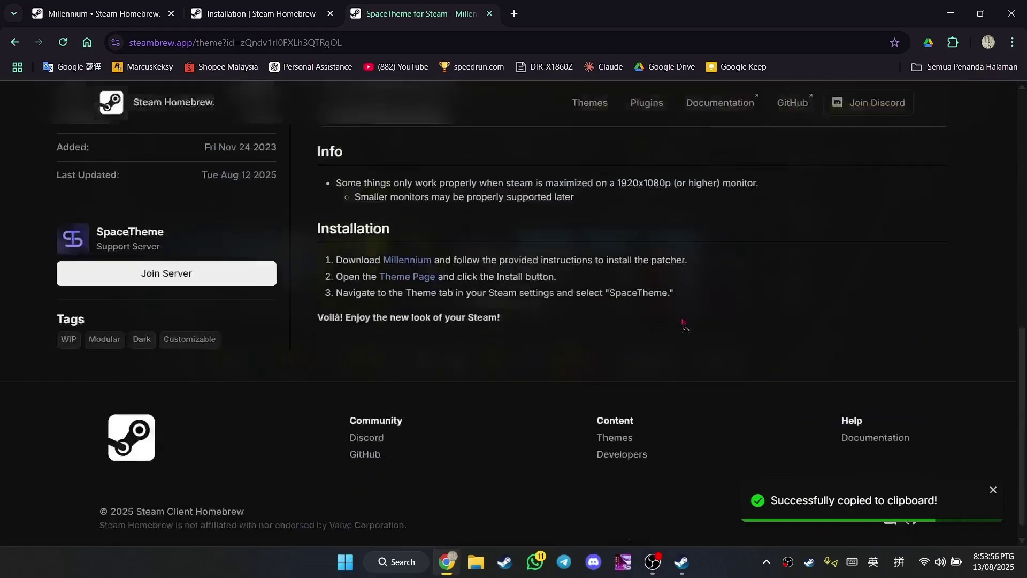
scroll(683, 325, "up", 12)
- Switch back to Steam and open the theme installation prompt in Millennium's Themes settings
left_click(680, 572)
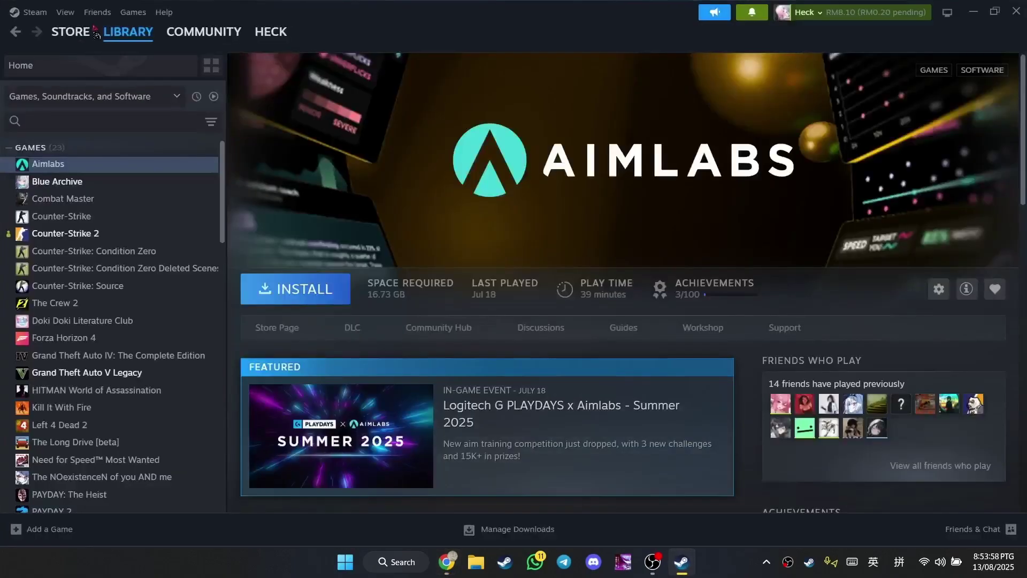
left_click(35, 11)
left_click(48, 165)
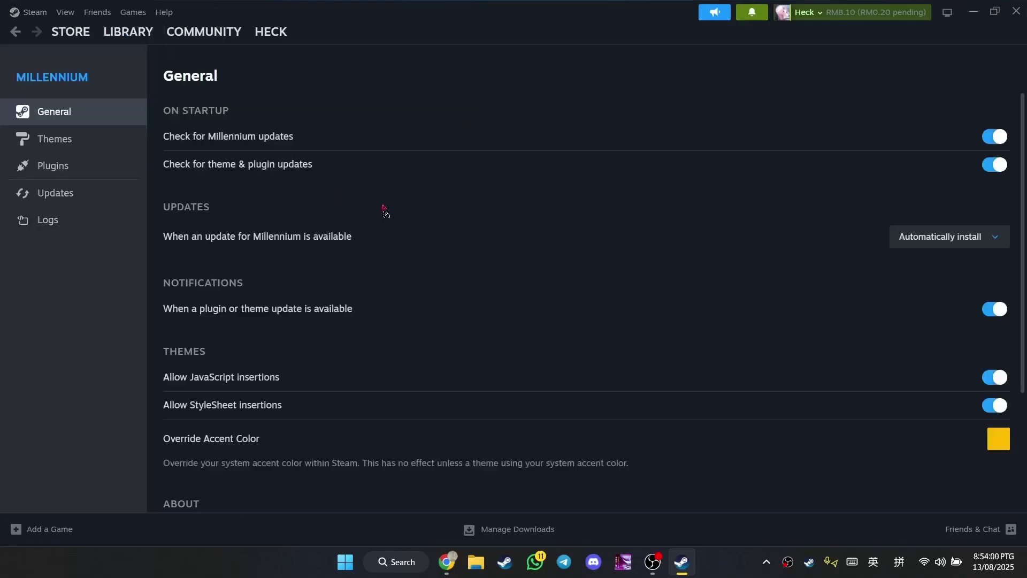
left_click(53, 139)
left_click(530, 348)
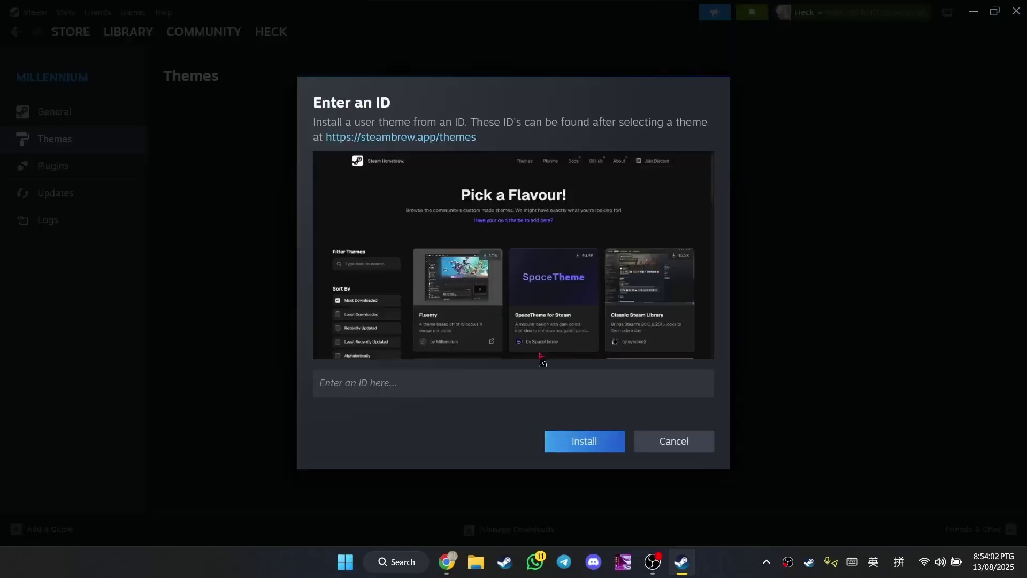
- Paste the copied theme ID and confirm the installation of SpaceTheme for Steam
left_click(488, 378)
key("ctrl+v")
left_click(547, 435)
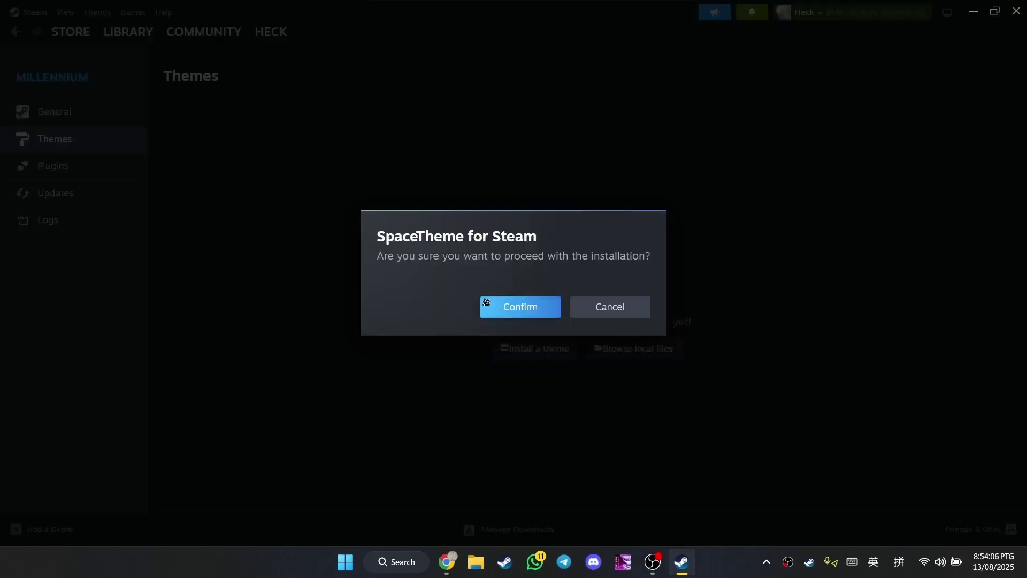
left_click(530, 304)
- Review the SpaceTheme web page's info, installation notes and last-updated date, and check the theme's installation progress in Steam
left_click(446, 562)
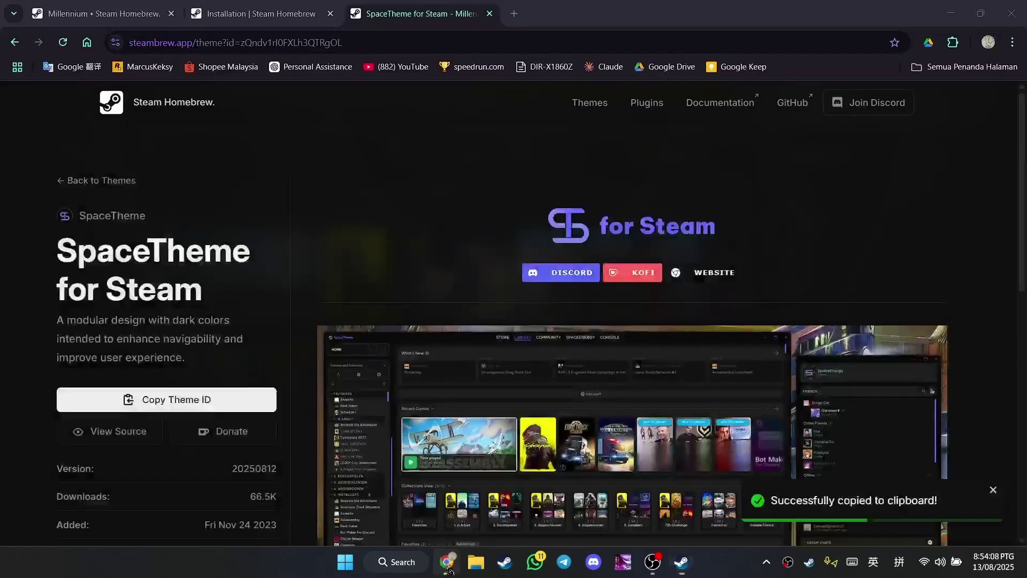
scroll(653, 387, "down", 4)
scroll(651, 385, "down", 2)
scroll(652, 385, "up", 2)
scroll(652, 386, "down", 5)
left_click(681, 562)
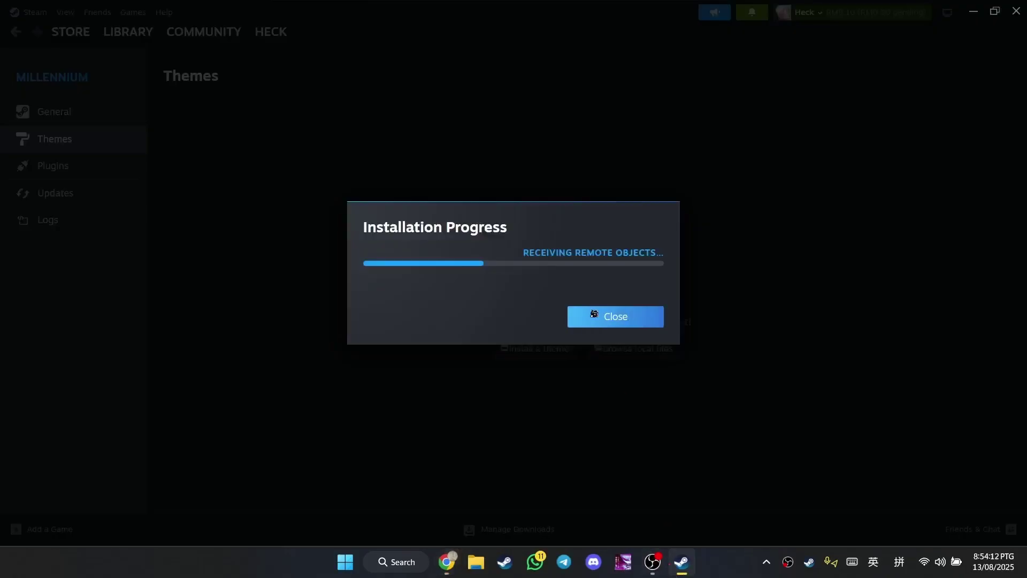
left_click(459, 564)
scroll(634, 413, "up", 8)
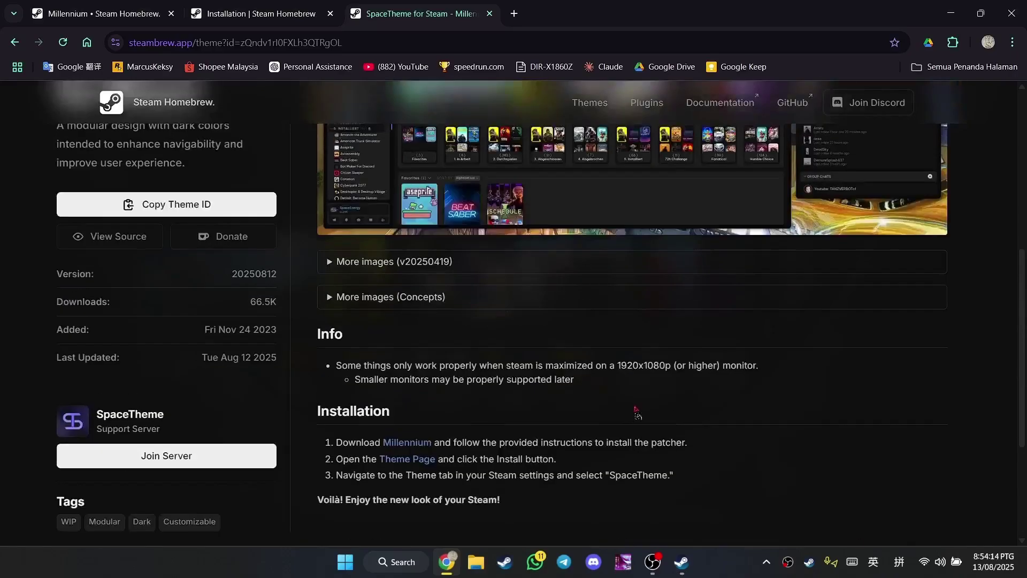
scroll(242, 402, "down", 4)
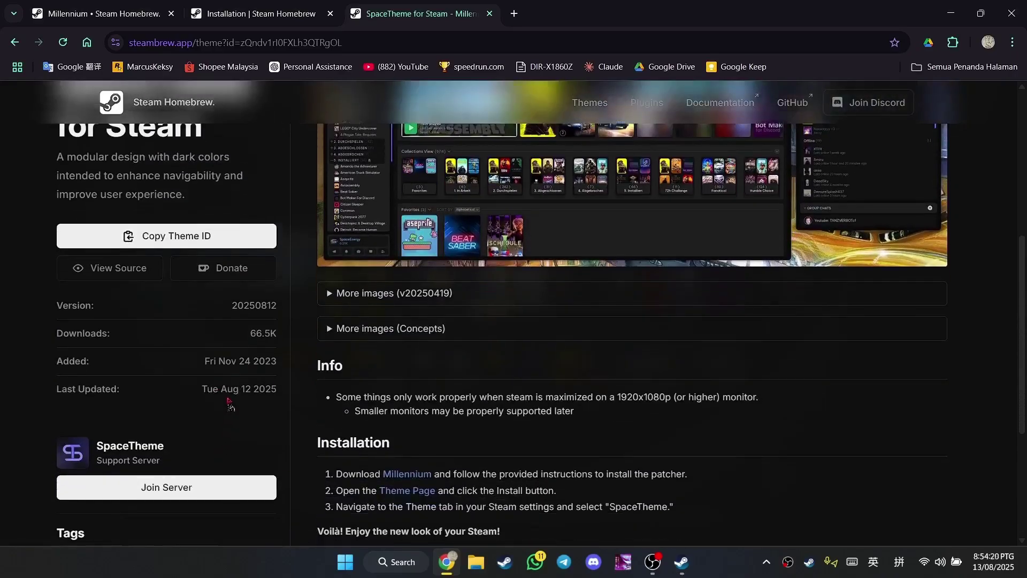
scroll(243, 401, "up", 4)
scroll(242, 401, "down", 2)
left_click_drag(298, 395, 258, 394)
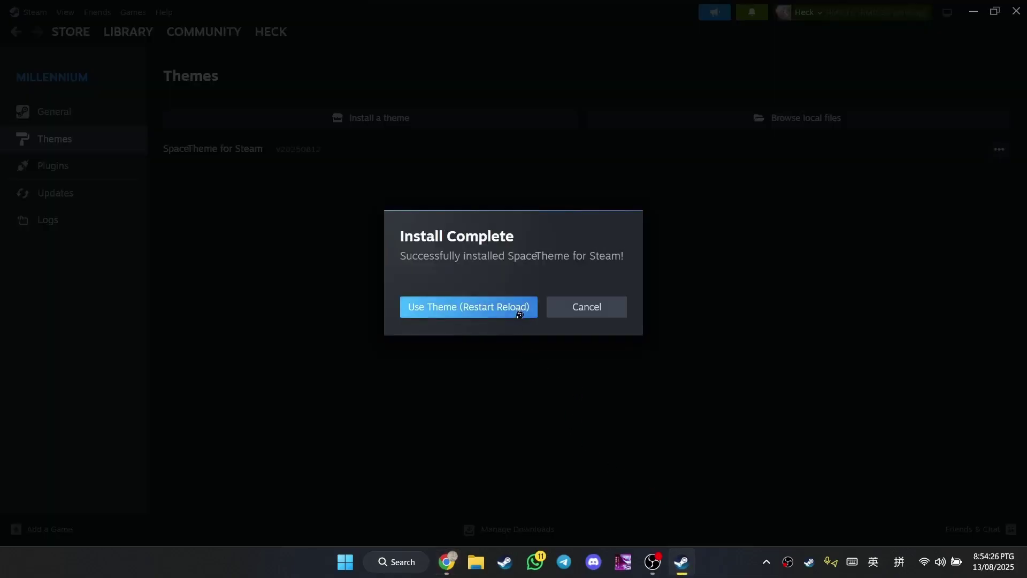
- Apply the installed SpaceTheme in Steam and bring the reloading Steam windows back into view
left_click(519, 315)
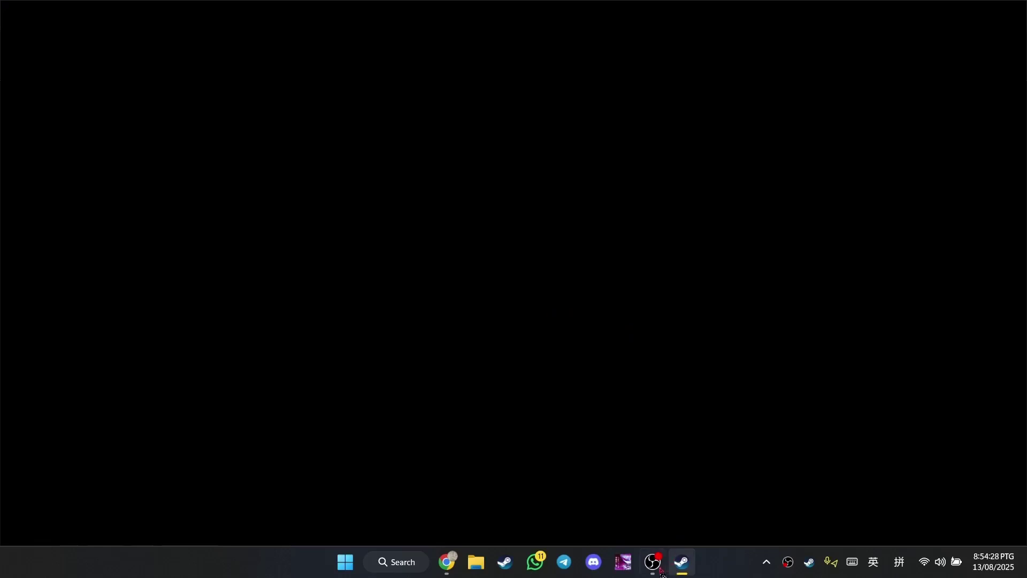
left_click(661, 571)
left_click(683, 567)
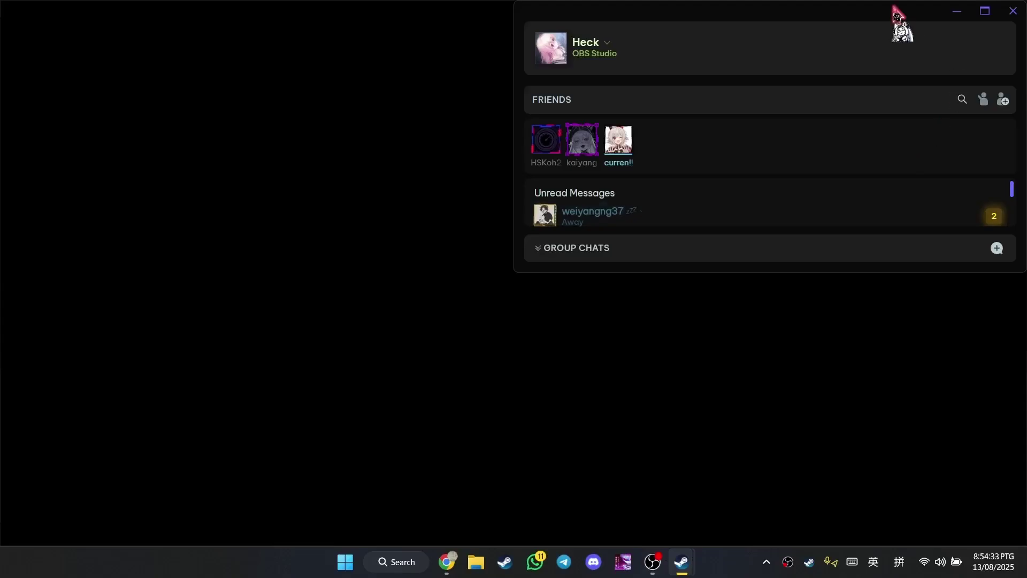
- Move the friends list away from the corner, minimise it, and try to bring up the main Steam window
left_click_drag(893, 7, 715, 80)
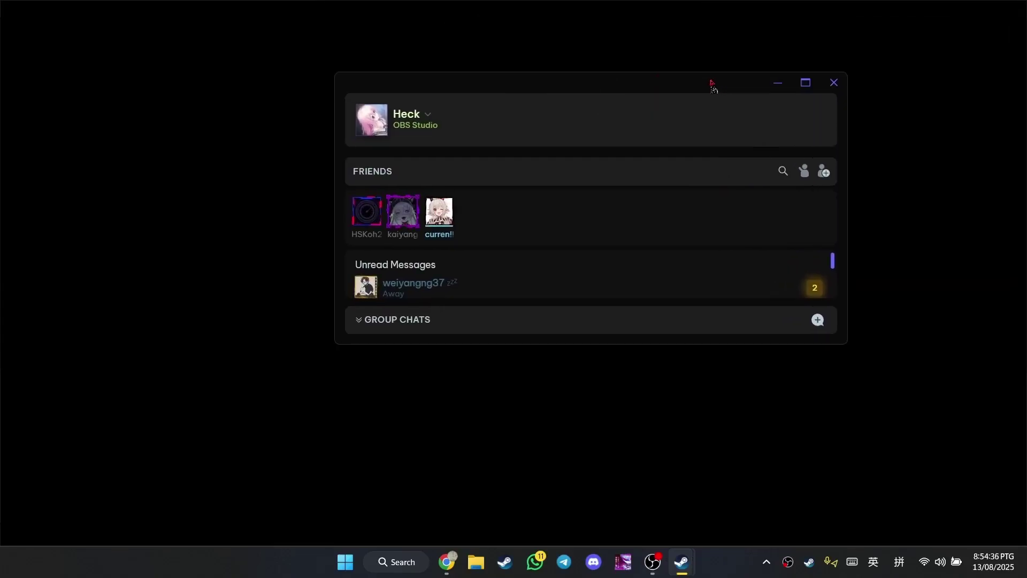
left_click(783, 83)
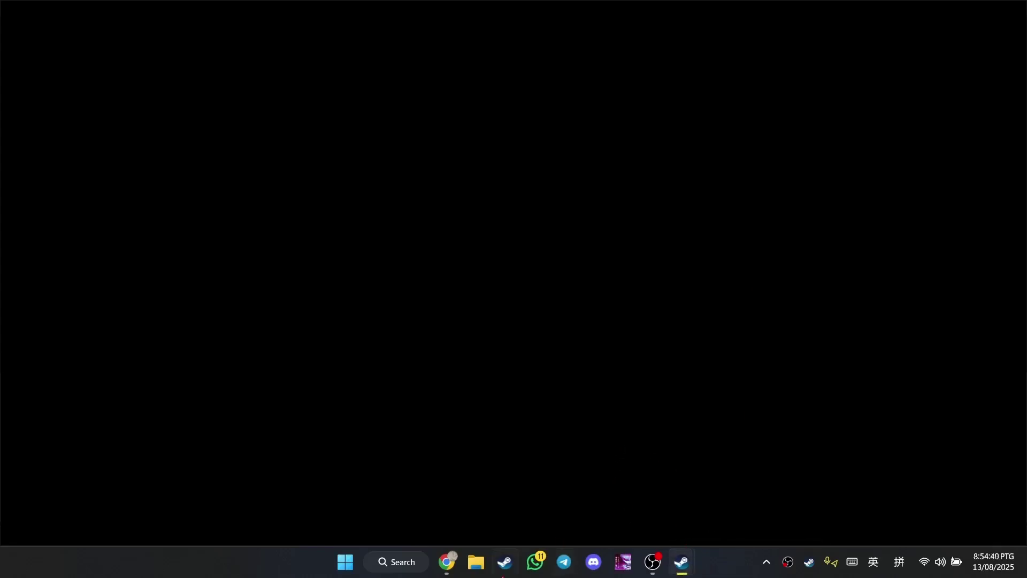
left_click(649, 571)
mouse_move(682, 562)
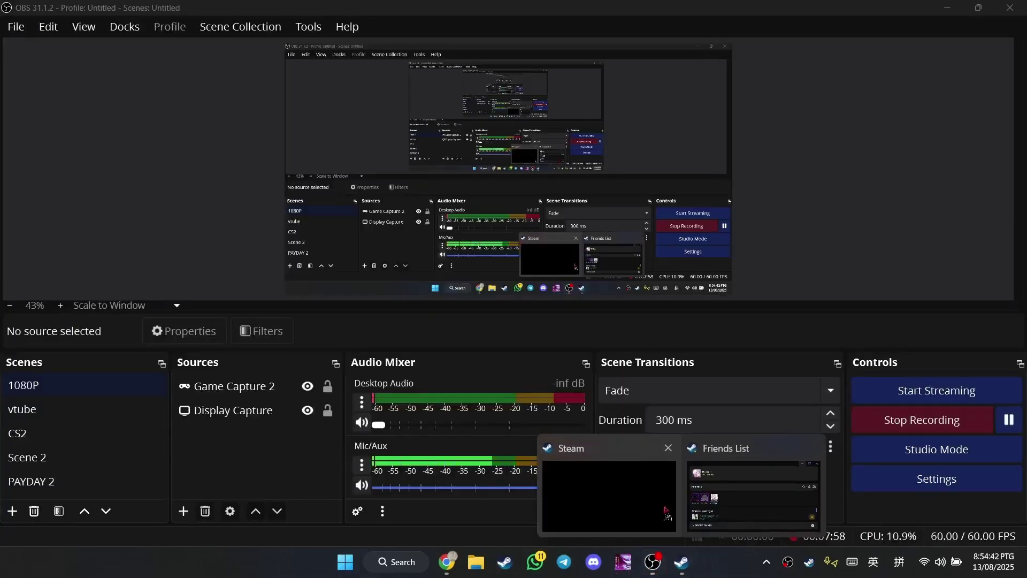
left_click(639, 506)
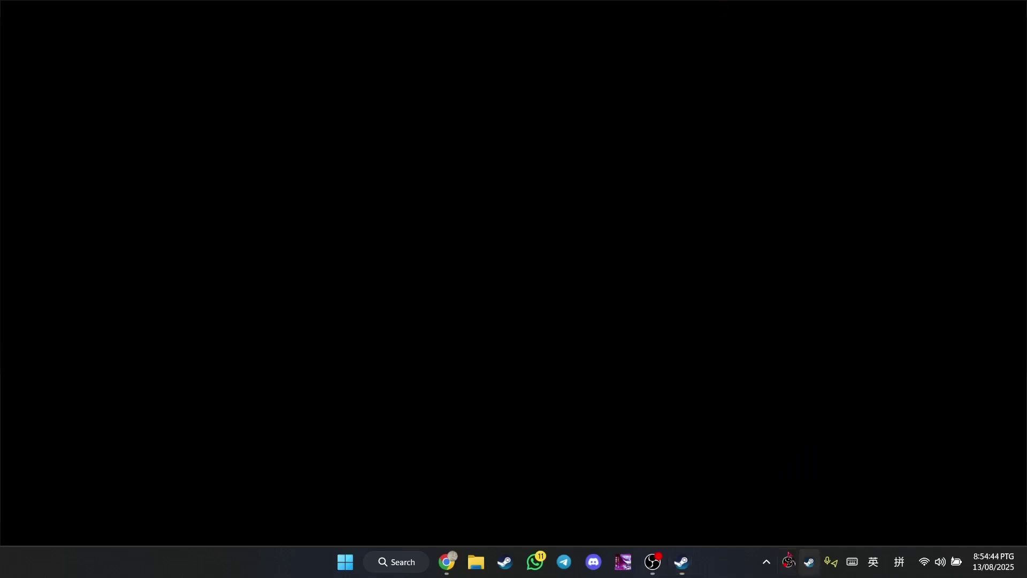
- Restore and maximise the friends list, and browse through it to inspect the new theme
mouse_move(672, 561)
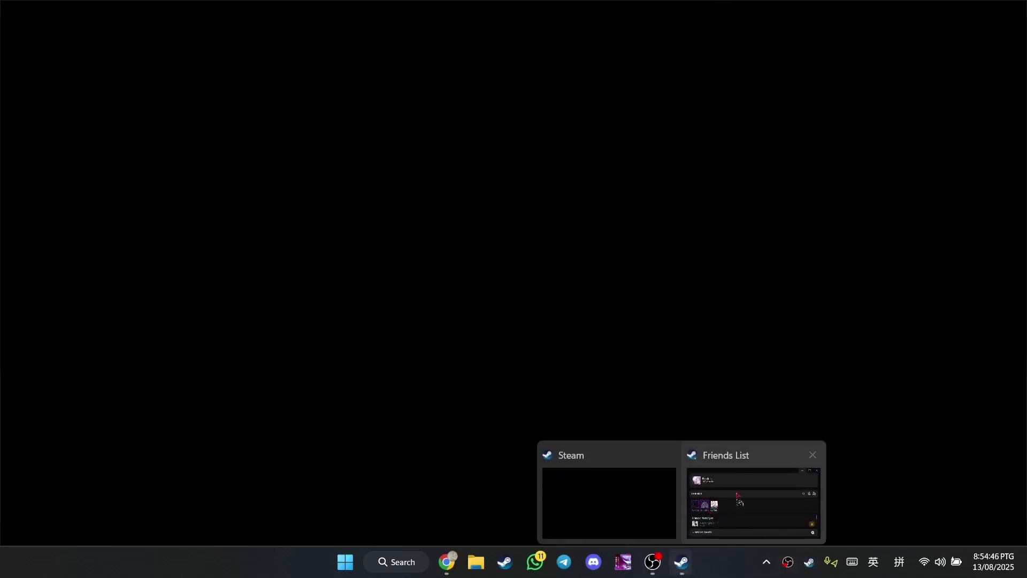
left_click(738, 499)
left_click(806, 84)
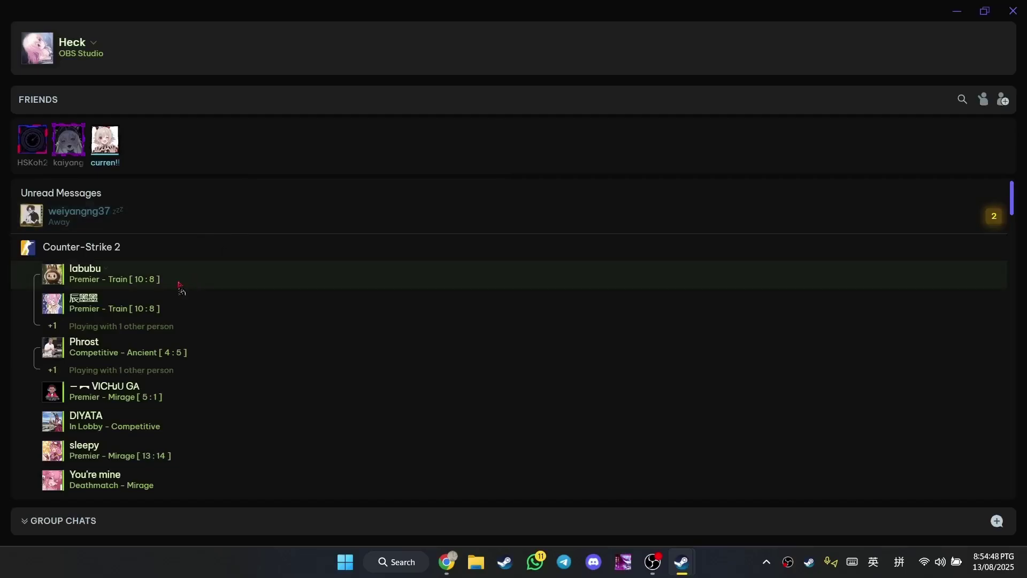
scroll(264, 270, "down", 5)
scroll(246, 342, "up", 5)
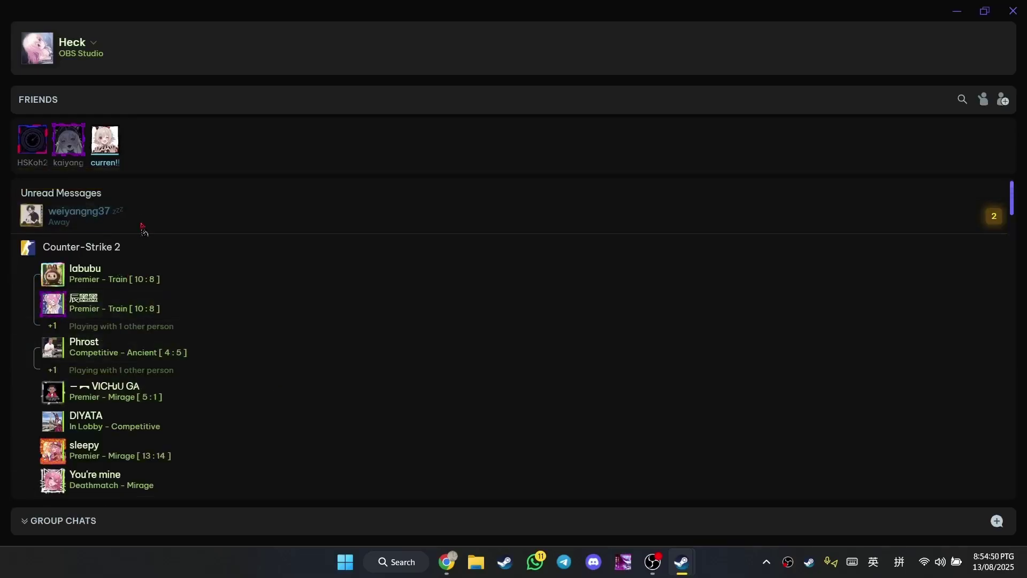
scroll(218, 298, "down", 12)
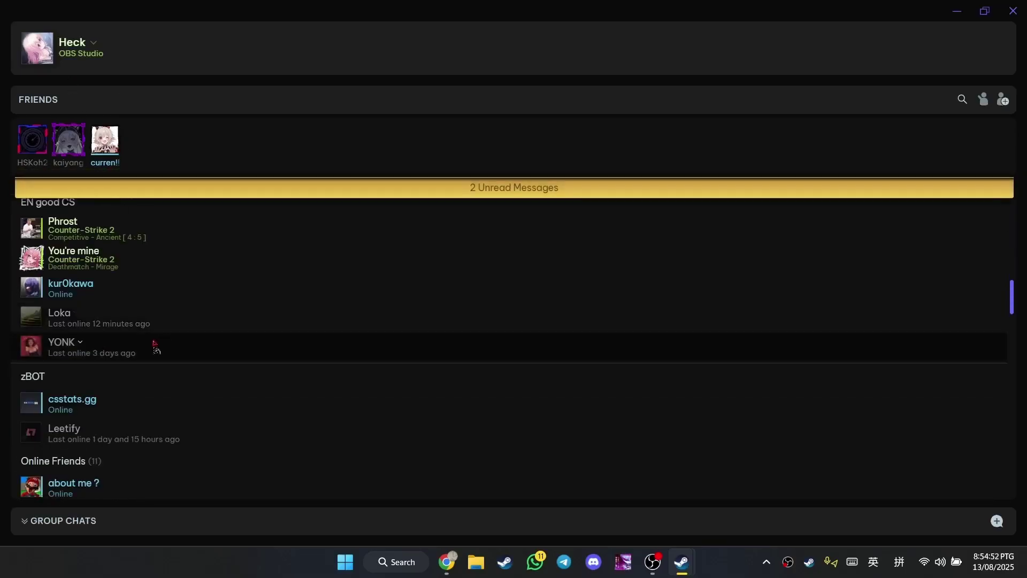
- Close the friends list window and end all running Steam tasks
scroll(182, 329, "down", 10)
left_click(1013, 10)
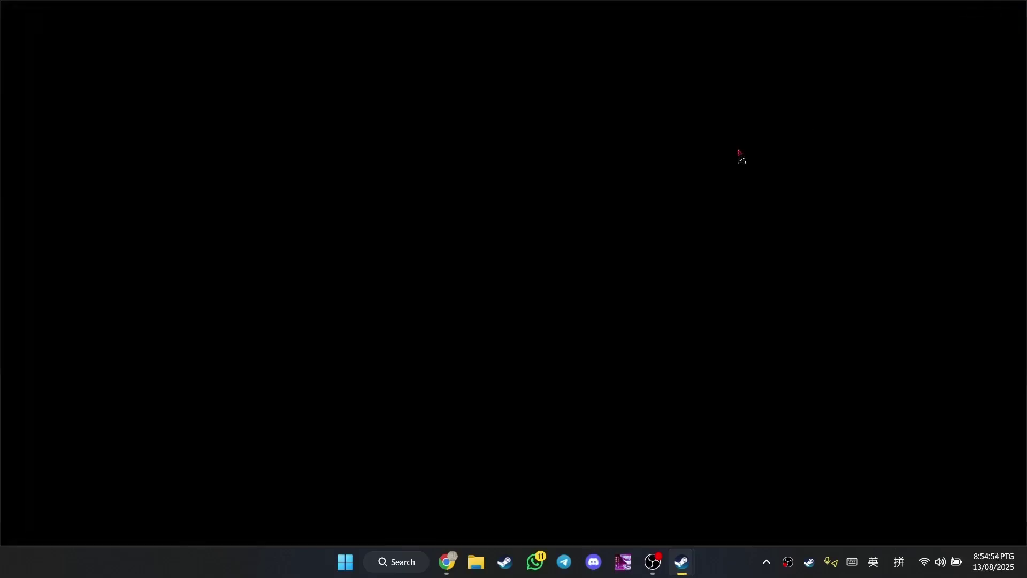
right_click(696, 570)
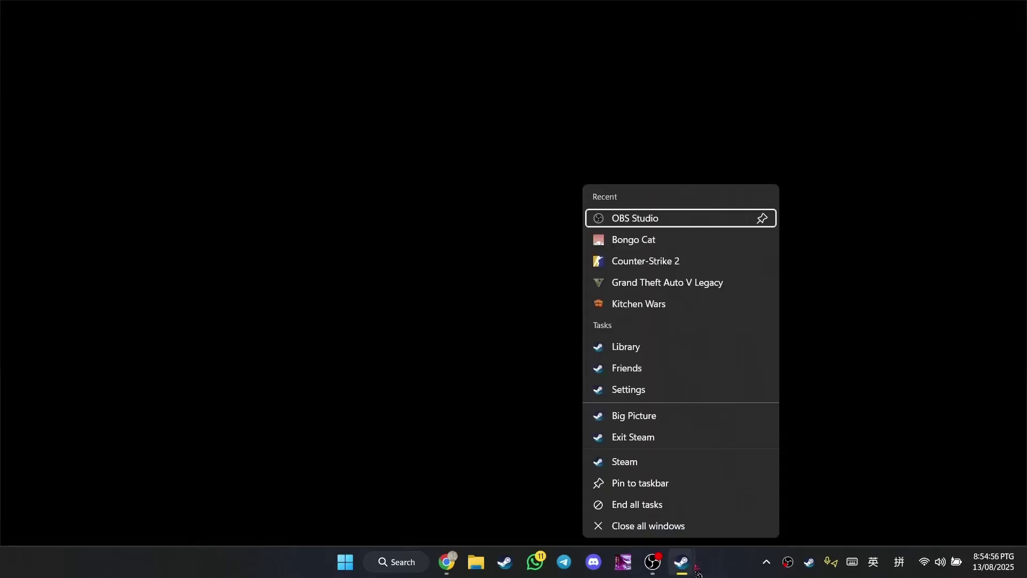
left_click(677, 513)
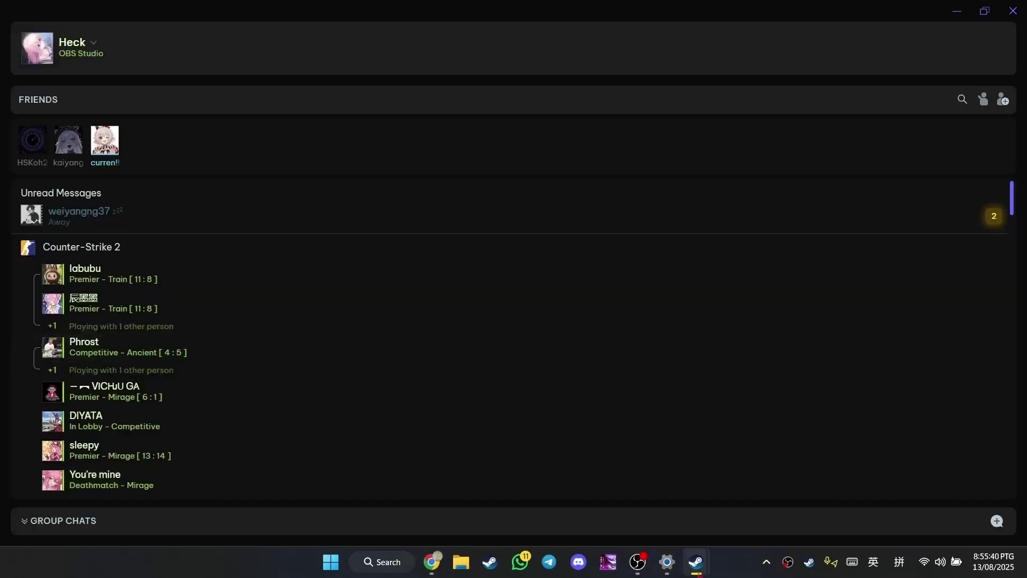
- Close the reopened friends list and look over the Store front page and Library home in the new theme
mouse_move(697, 573)
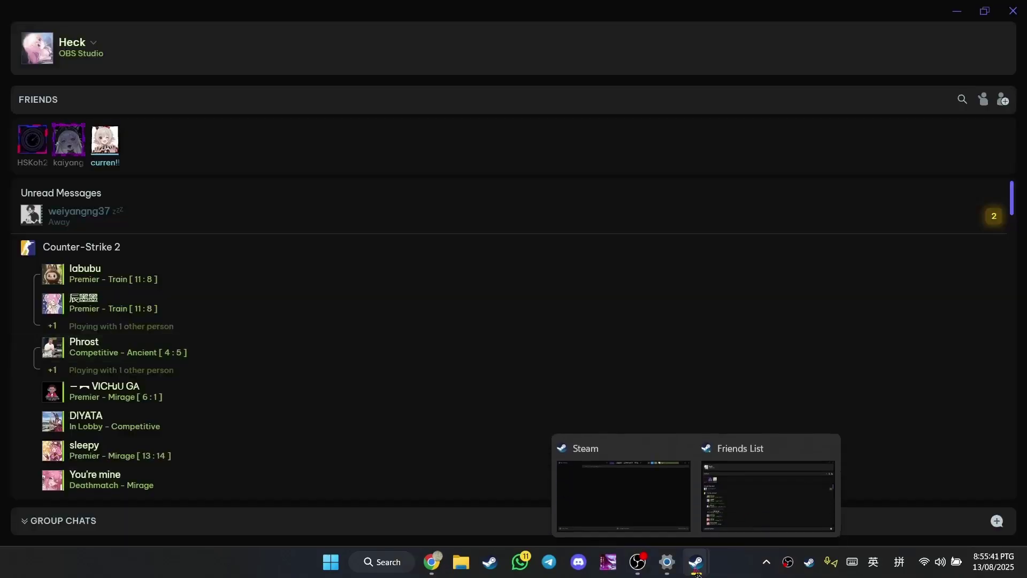
left_click(1014, 11)
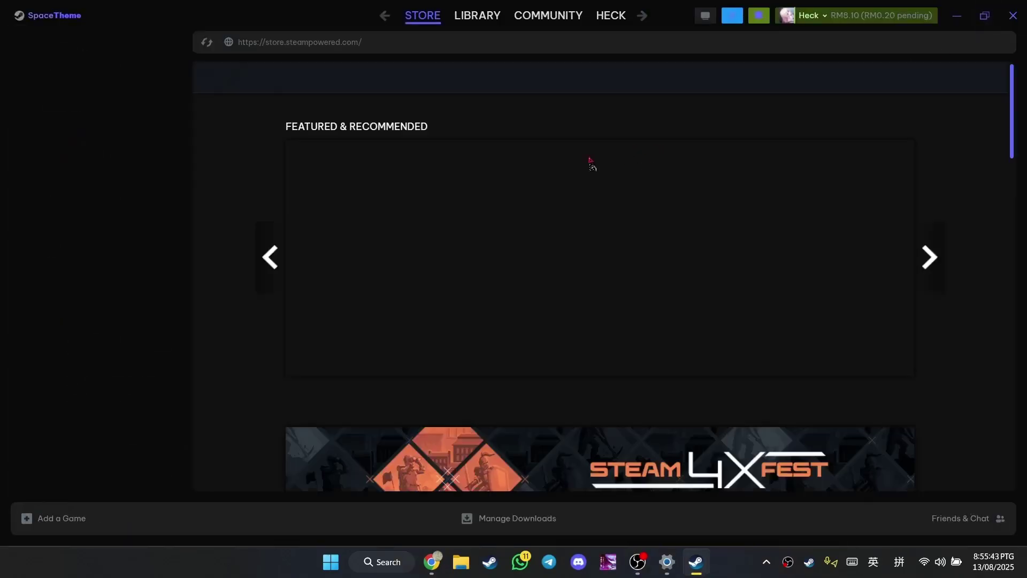
scroll(942, 225, "down", 5)
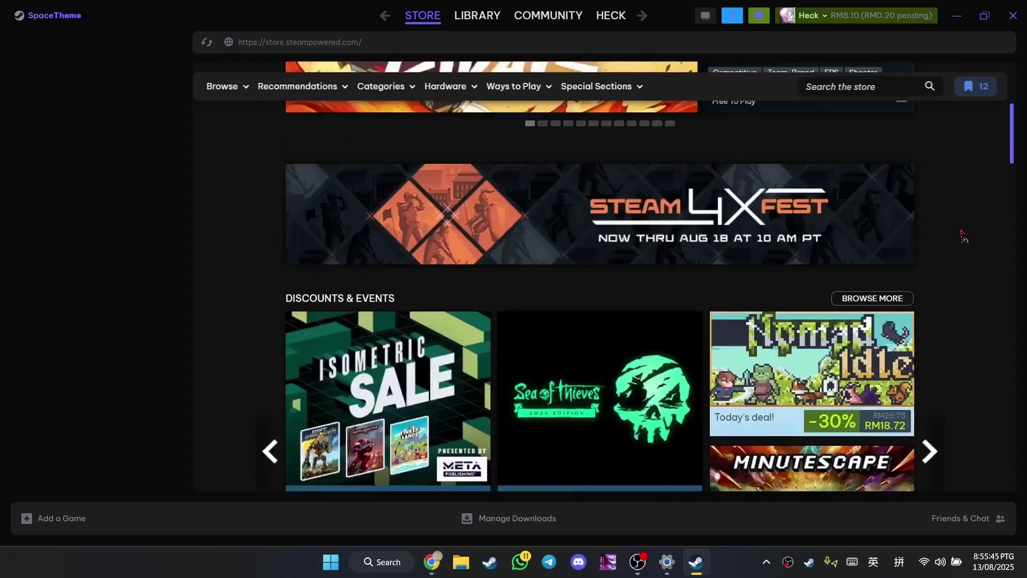
left_click(470, 22)
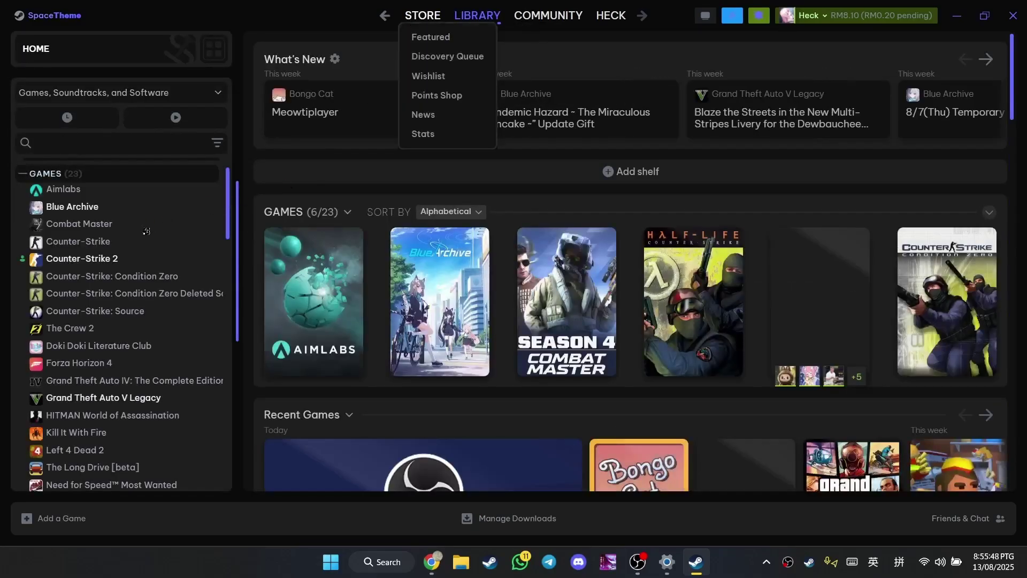
scroll(171, 240, "down", 3)
scroll(373, 255, "down", 4)
scroll(372, 256, "up", 4)
scroll(123, 268, "up", 3)
- Inspect the library pages of Blue Archive, Combat Master and Grand Theft Auto V Legacy in the new theme
left_click(126, 206)
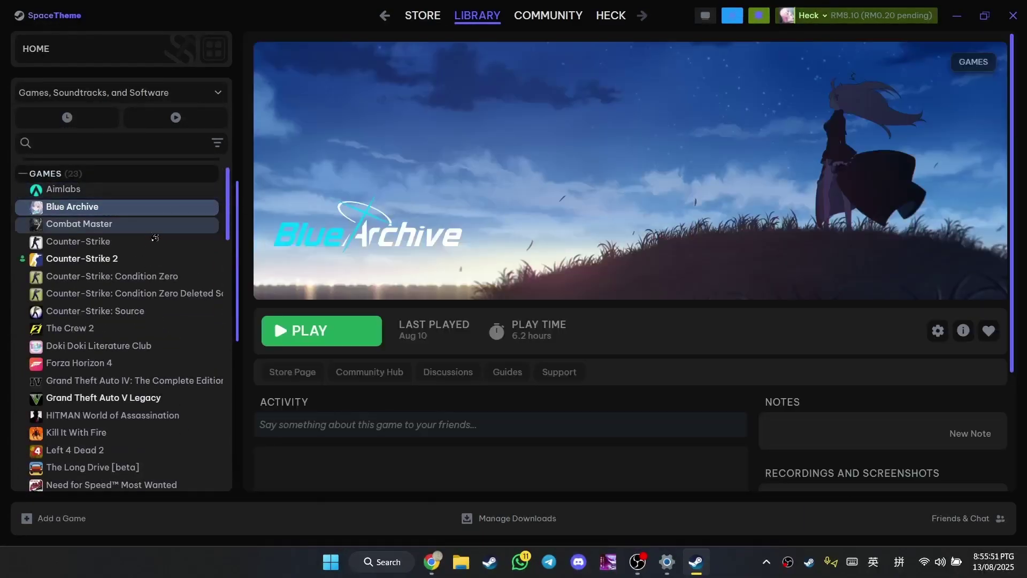
left_click(153, 224)
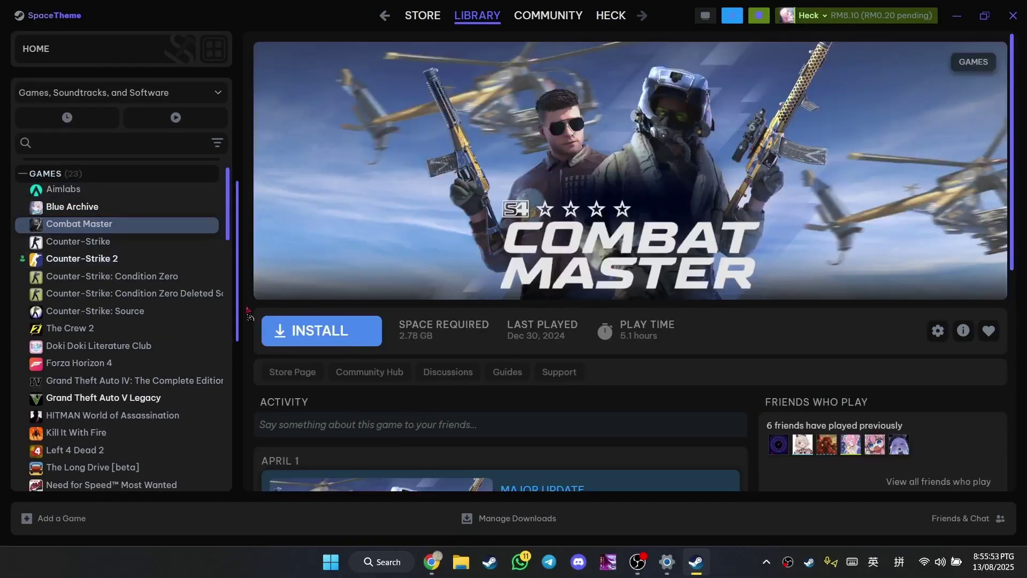
scroll(534, 275, "down", 12)
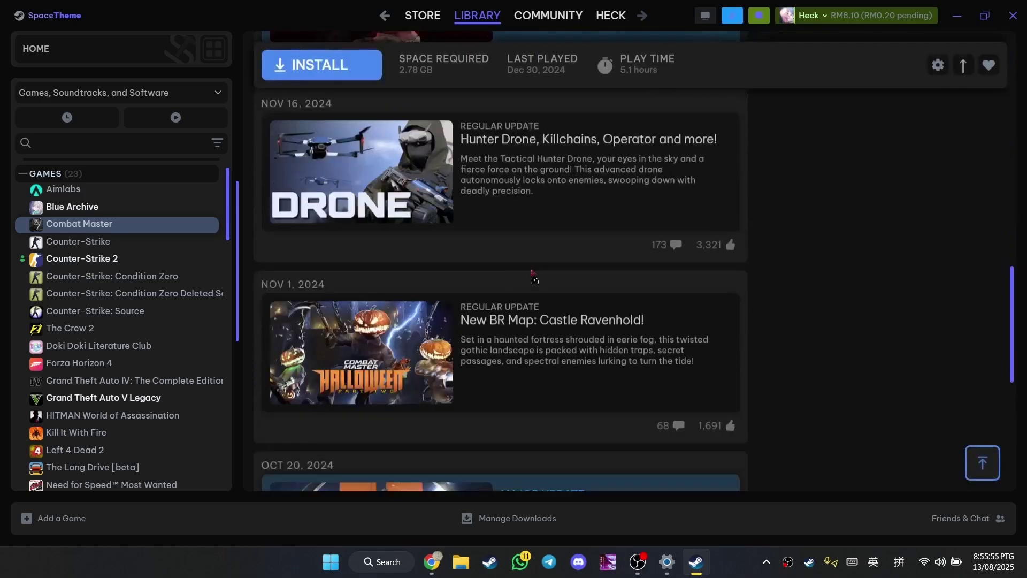
scroll(533, 275, "down", 2)
scroll(169, 273, "down", 5)
scroll(169, 273, "up", 4)
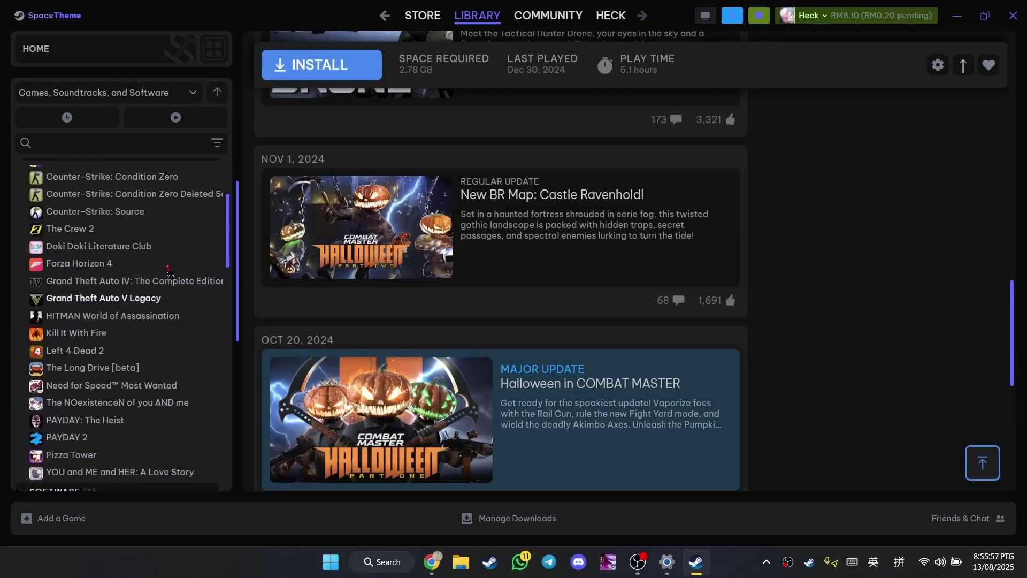
scroll(169, 274, "up", 1)
left_click(101, 330)
scroll(694, 282, "down", 3)
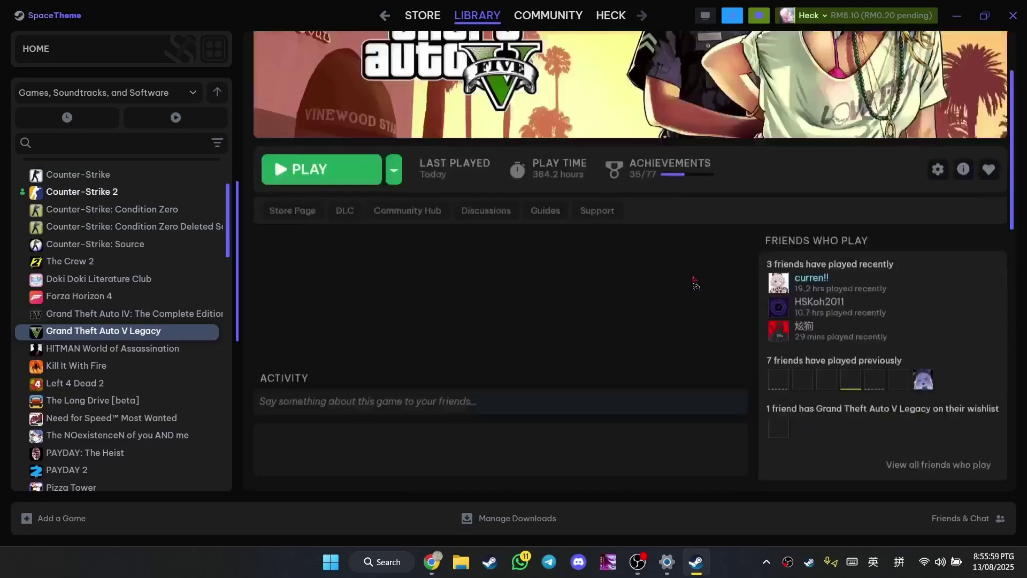
- Inspect the library pages of The Long Drive [beta], OBS Studio and GameMaker
scroll(695, 282, "down", 5)
scroll(695, 282, "up", 8)
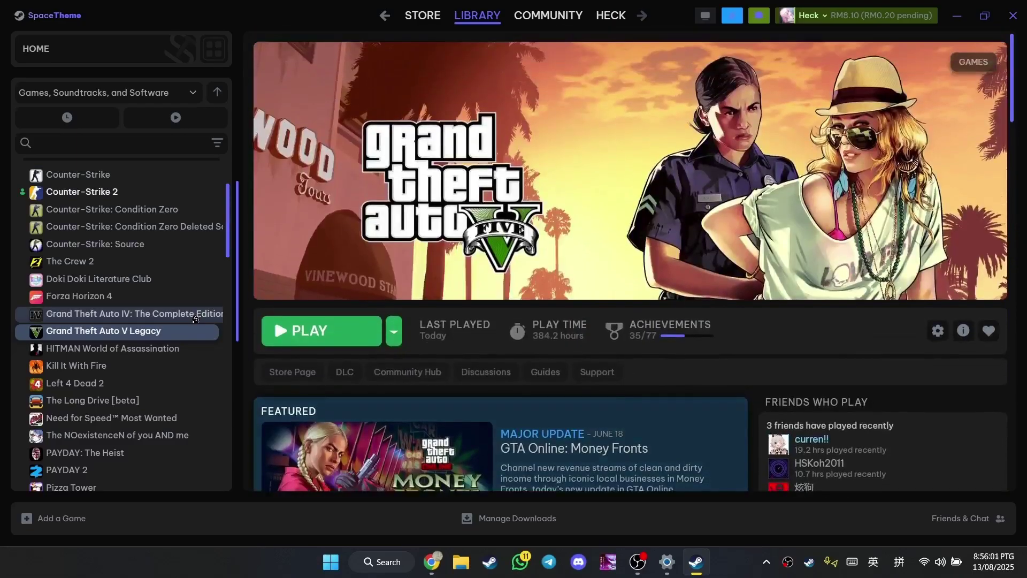
scroll(195, 319, "down", 2)
left_click(161, 333)
scroll(642, 321, "down", 1)
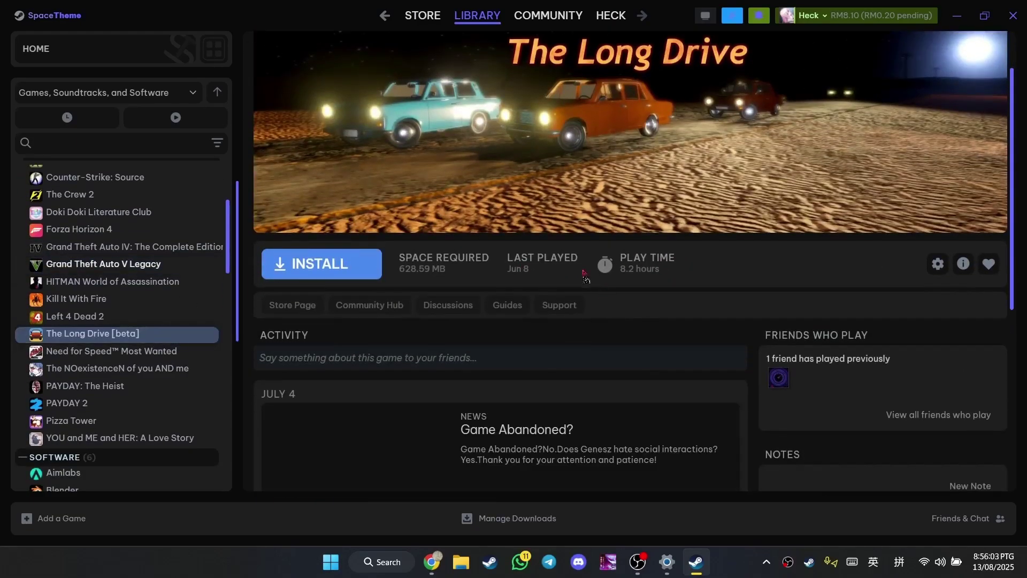
scroll(589, 268, "down", 1)
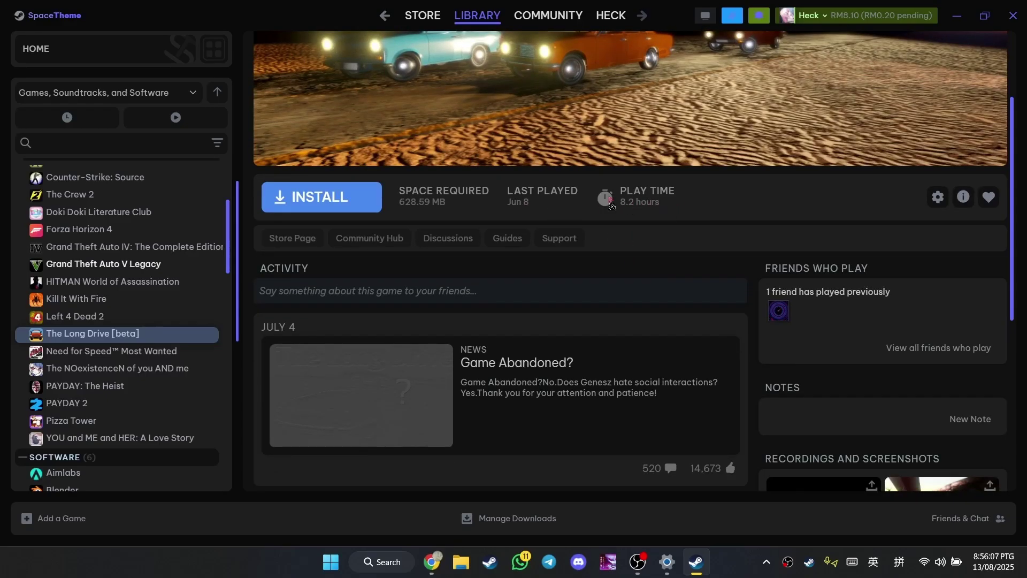
scroll(195, 321, "down", 4)
left_click(161, 324)
left_click(182, 307)
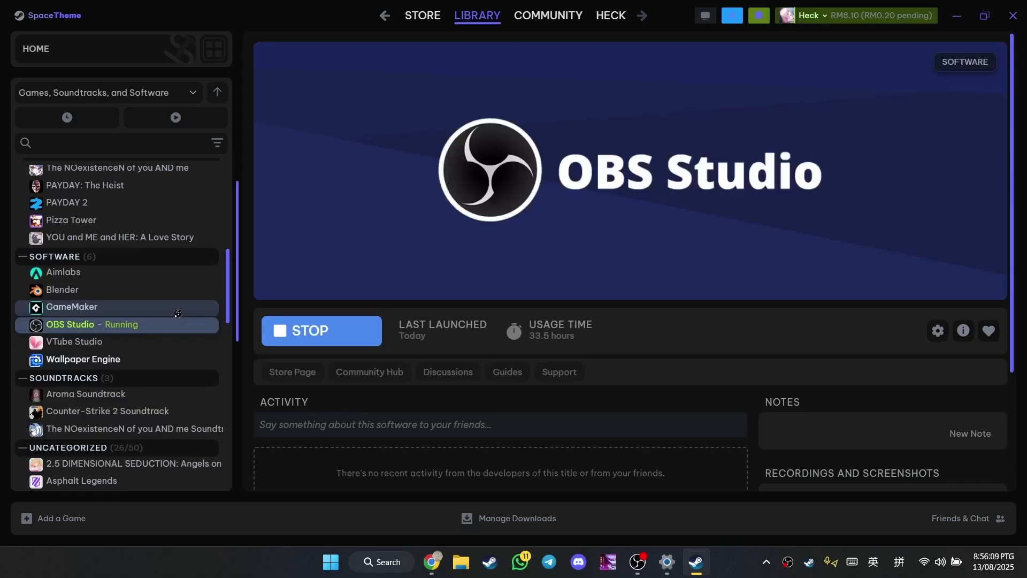
- Open your own Steam profile page and browse through it to check its themed appearance
mouse_move(625, 16)
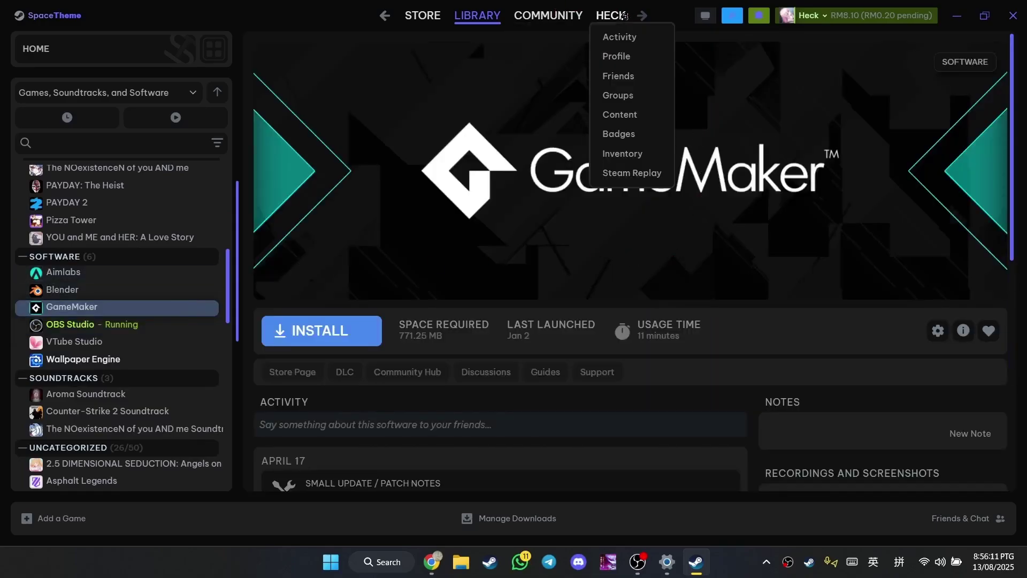
left_click(856, 16)
left_click(830, 39)
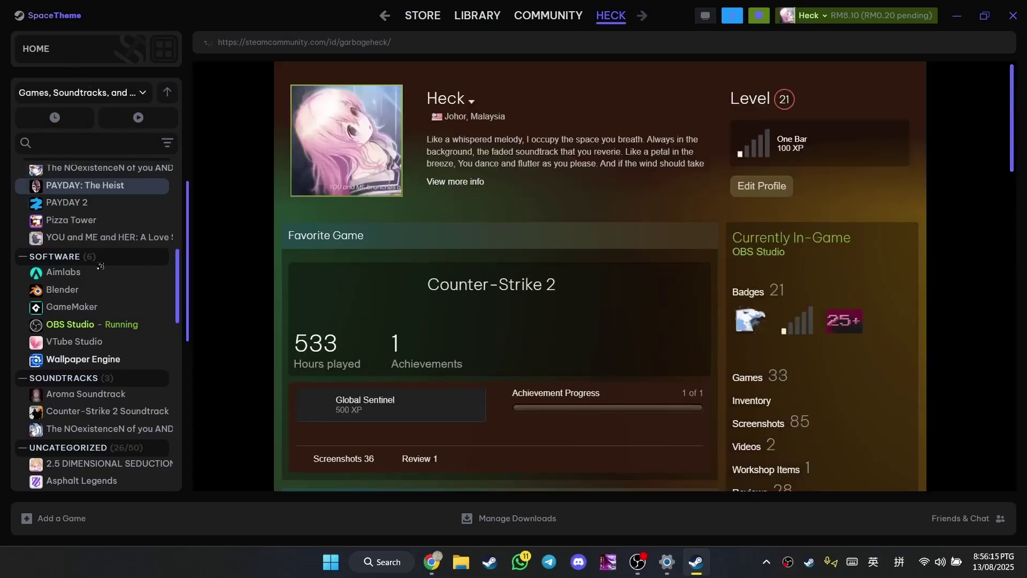
scroll(101, 270, "down", 3)
scroll(551, 289, "down", 4)
scroll(551, 289, "down", 5)
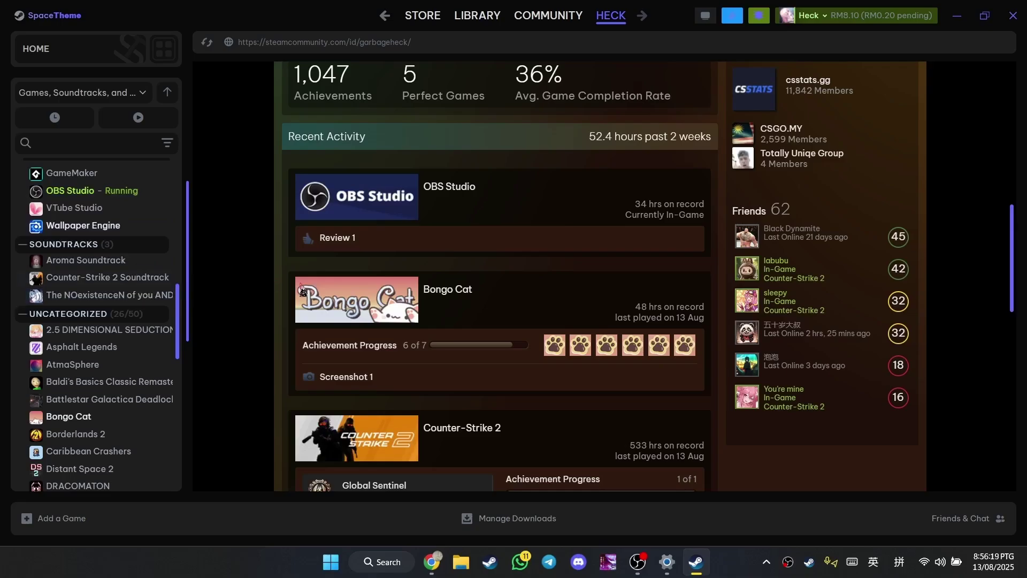
- Look through The NOexistenceN of you AND me Soundtrack's track list and step through library entries to Baldi's Basics Classic Remastered
left_click(159, 295)
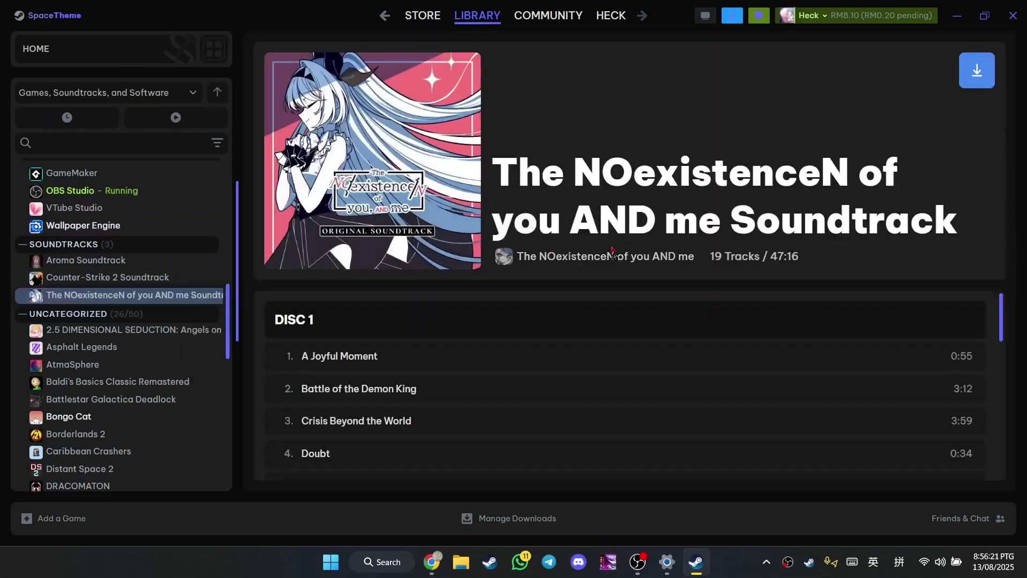
scroll(550, 376, "down", 2)
scroll(551, 376, "up", 2)
scroll(764, 394, "down", 9)
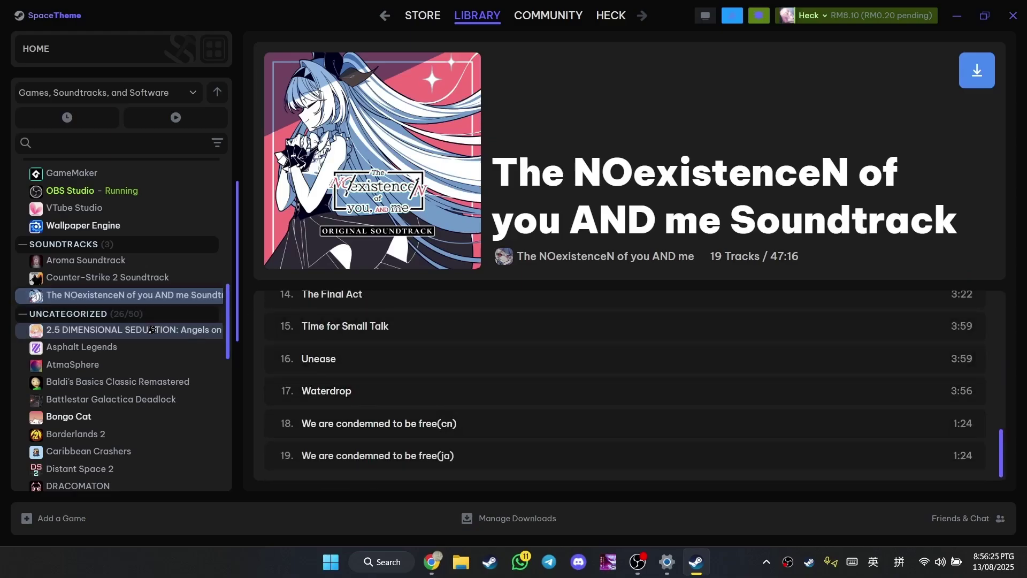
left_click(166, 330)
key("Down")
key("Down")
key("Down")
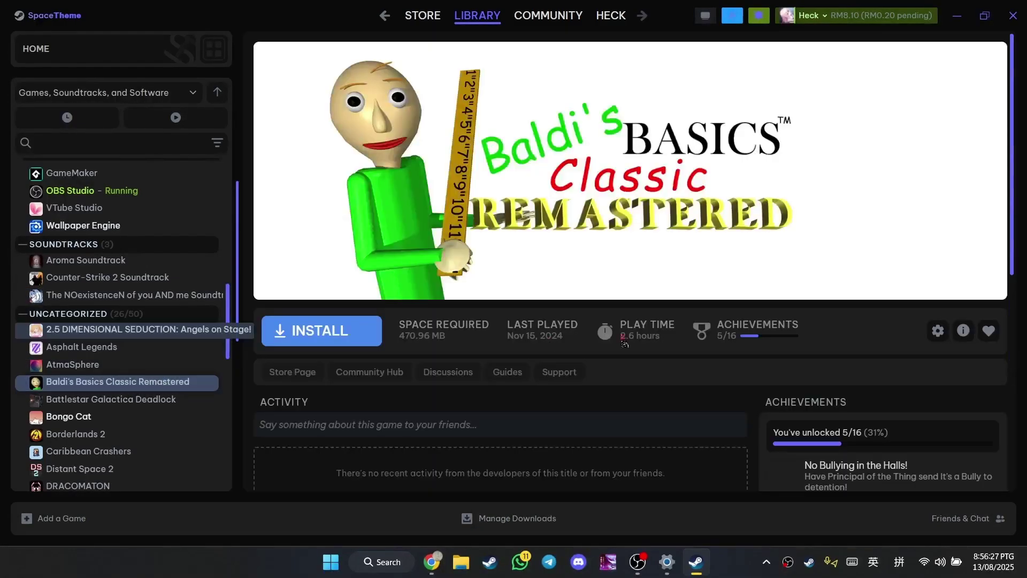
- View the Privacy, Customization and Updates pages in the properties of Baldi's Basics Classic Remastered, and close the window
left_click(938, 330)
left_click(904, 423)
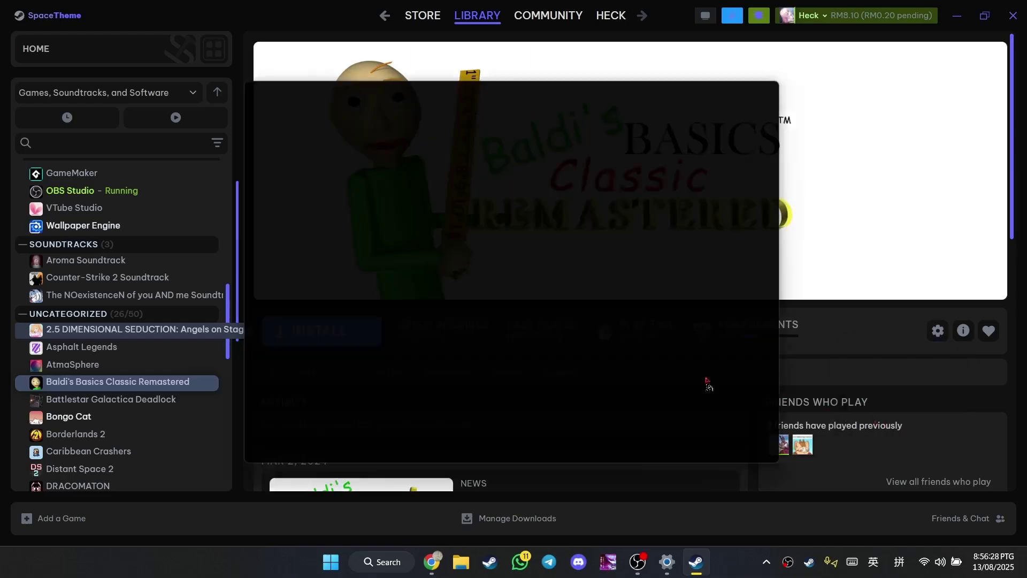
left_click(268, 177)
left_click(284, 196)
left_click(271, 121)
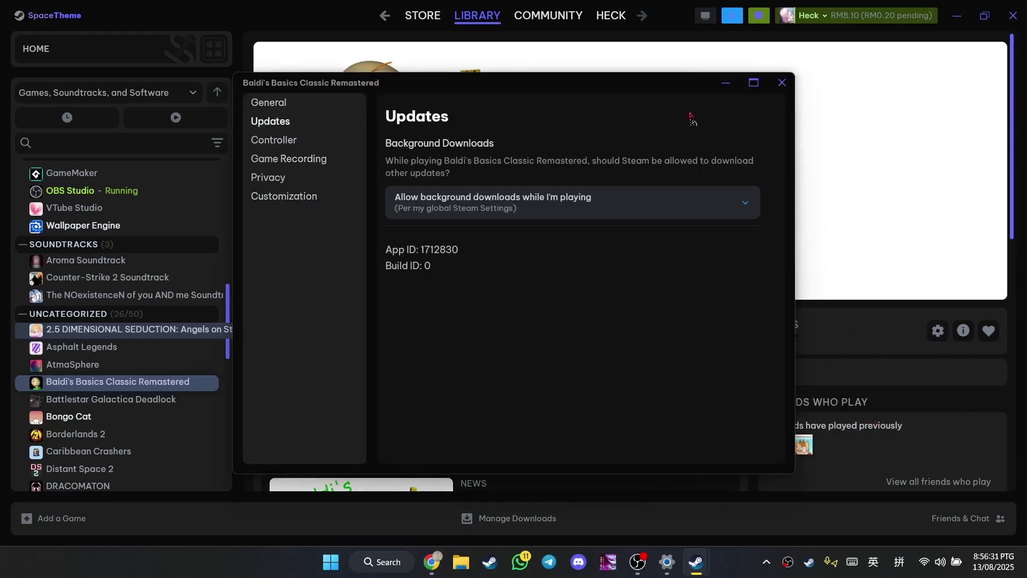
left_click(783, 84)
- Browse the rest of the library and inspect the Blue Archive, Counter-Strike and Counter-Strike 2 pages
scroll(890, 120, "down", 5)
scroll(890, 120, "up", 5)
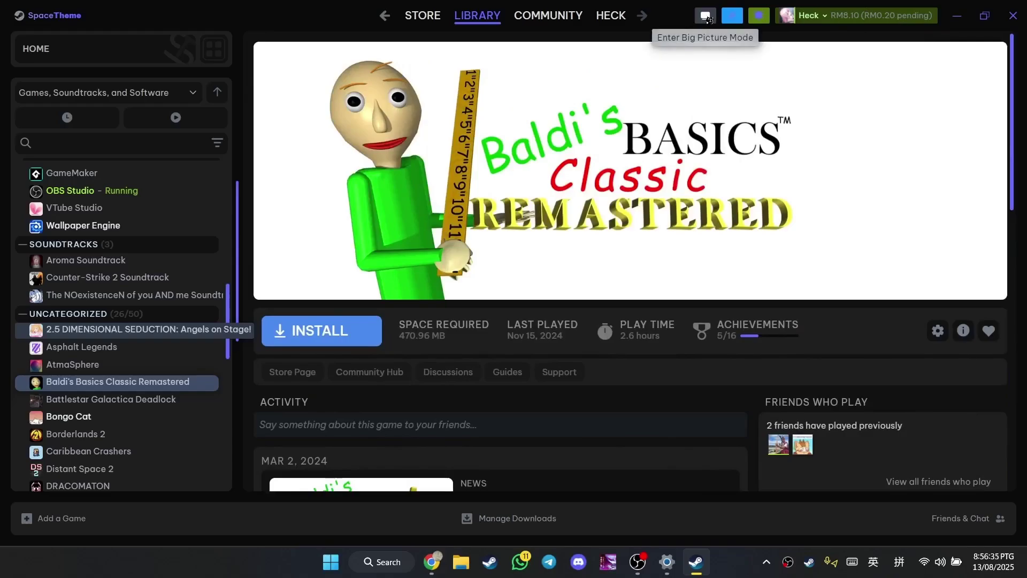
scroll(146, 439, "down", 5)
scroll(156, 441, "down", 1)
scroll(180, 374, "up", 12)
left_click(146, 214)
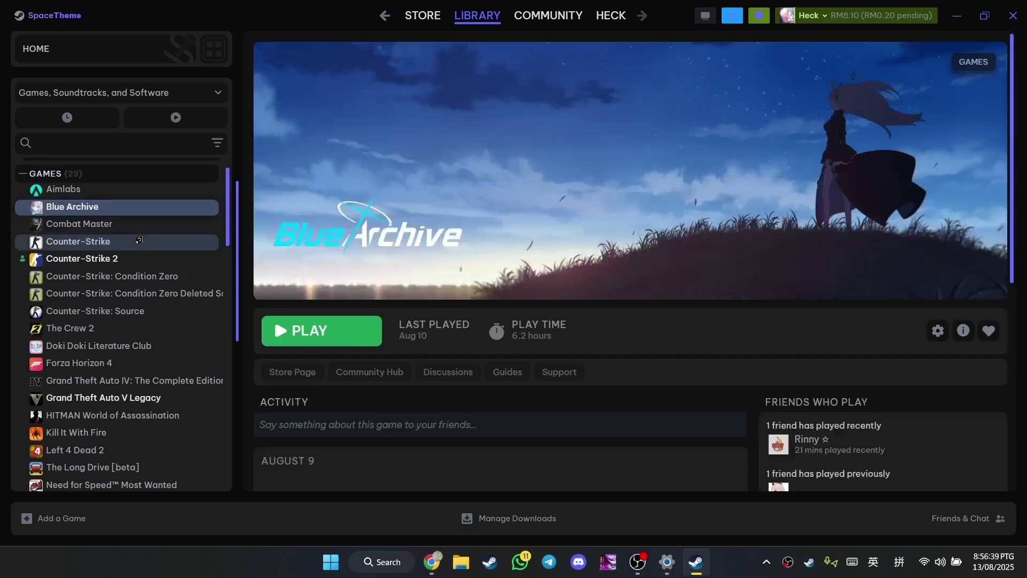
left_click(149, 241)
left_click(149, 263)
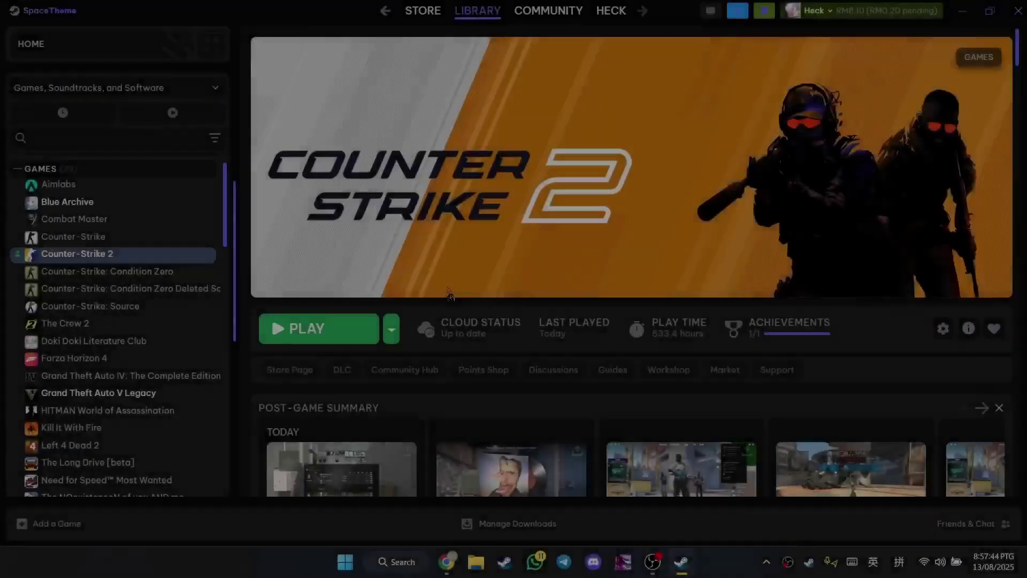
scroll(448, 289, "down", 4)
scroll(614, 458, "up", 5)
- Open Millennium's plugin settings and start installing a plugin, bringing up the Steam Homebrew plugin catalogue
left_click(60, 13)
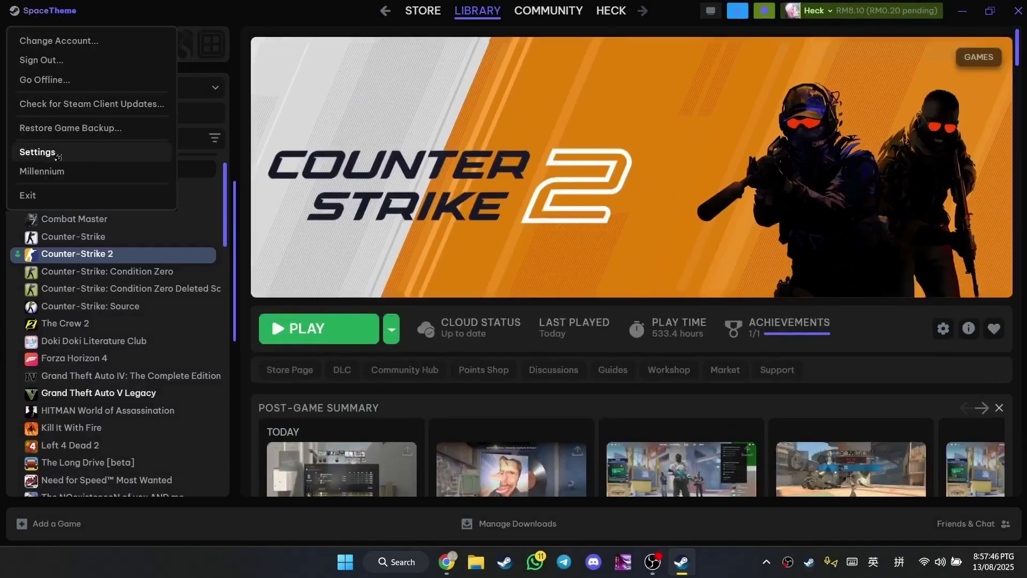
left_click(43, 171)
scroll(412, 222, "down", 2)
scroll(546, 286, "up", 2)
left_click(408, 47)
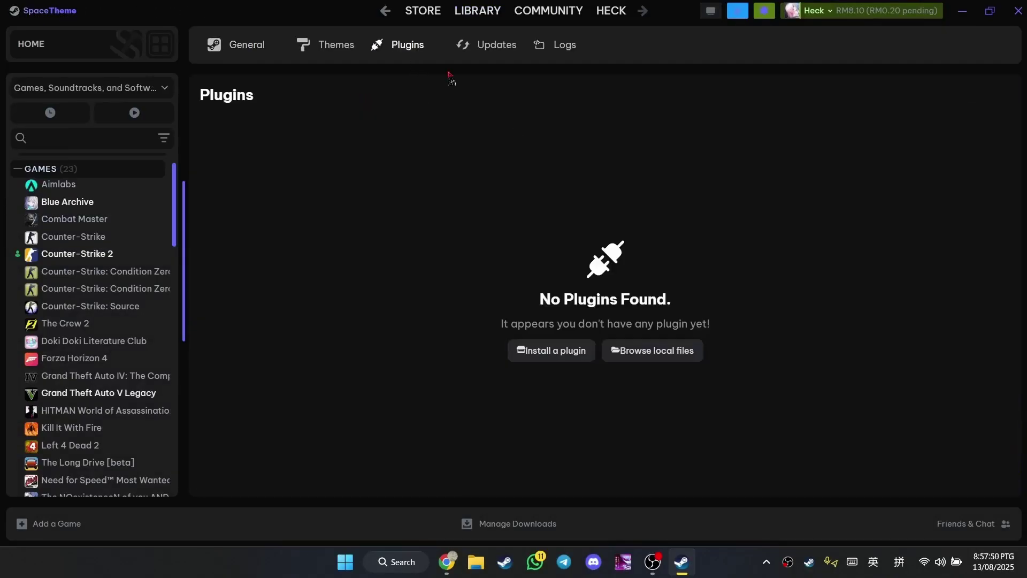
left_click(545, 355)
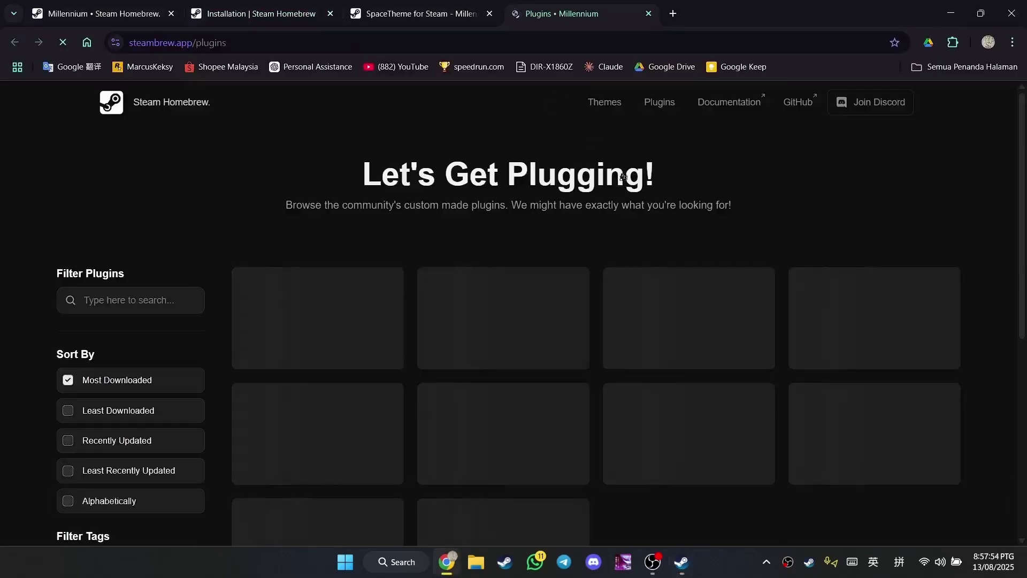
- Open the SteamDB extension from the plugin catalogue and review its description and preview images
scroll(743, 253, "down", 1)
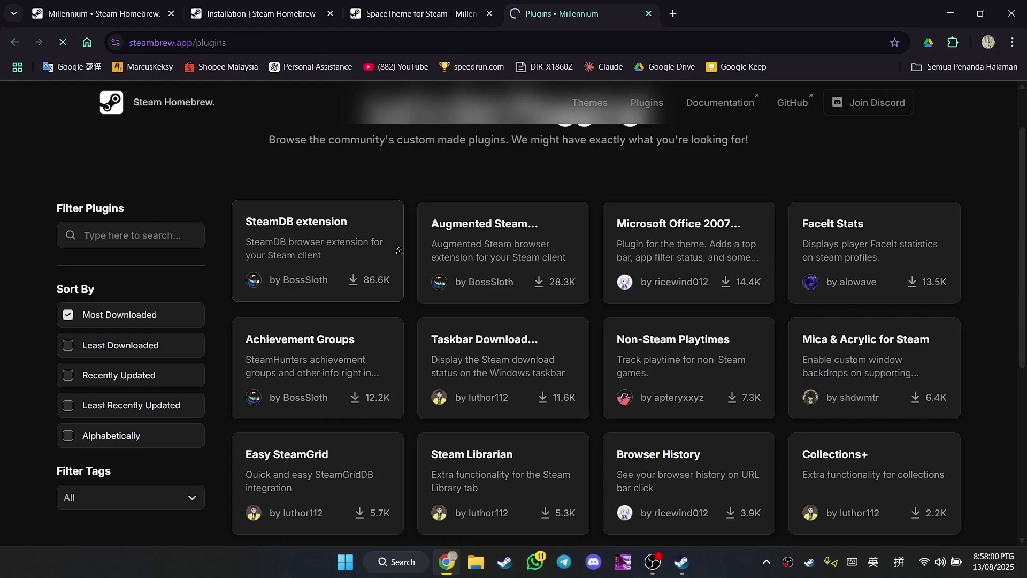
left_click(333, 263)
scroll(583, 329, "down", 5)
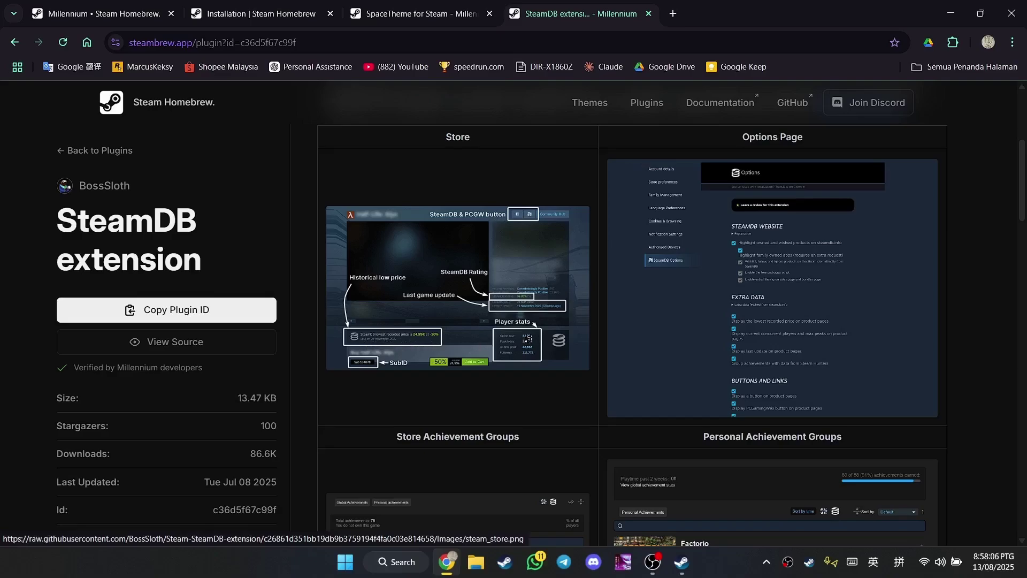
scroll(524, 333, "down", 2)
- Copy the SteamDB extension's plugin ID, paste it into Millennium's plugin installer in Steam and confirm the installation
left_click(247, 317)
scroll(541, 383, "down", 3)
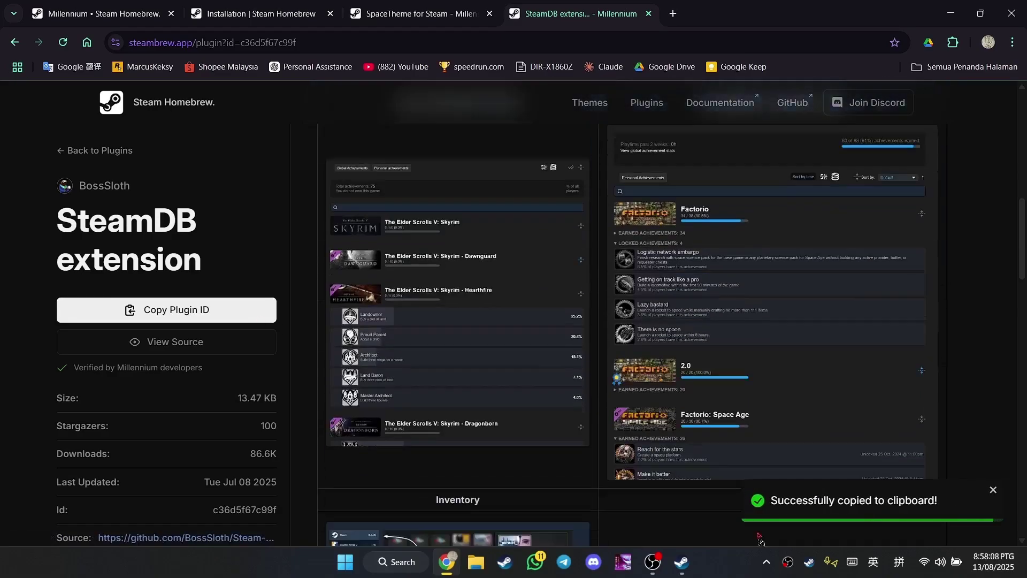
left_click(676, 571)
left_click(513, 387)
key("ctrl+v")
left_click(591, 435)
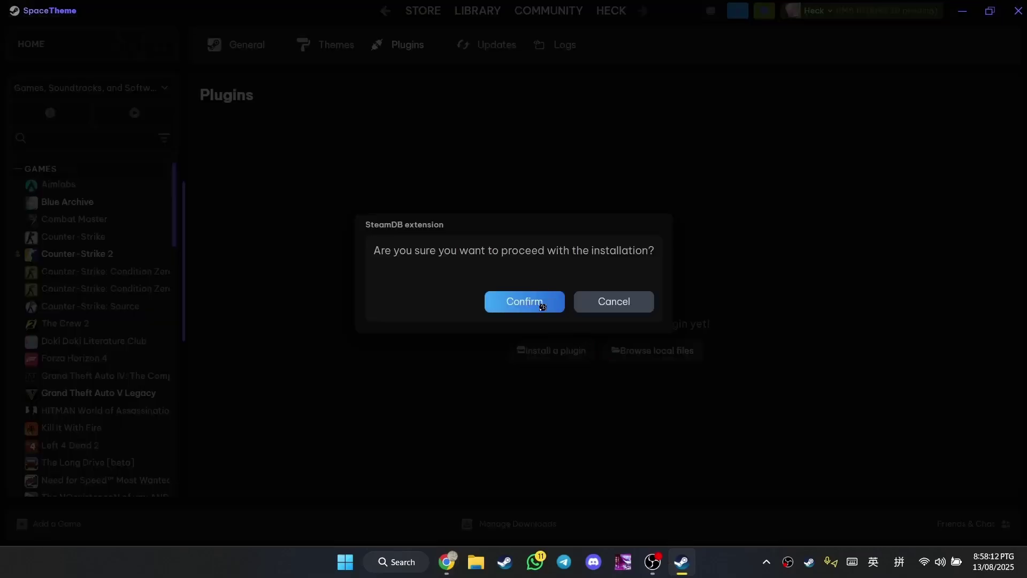
left_click(540, 303)
- Switch back to Chrome and look over the SteamDB extension page again
left_click(447, 562)
scroll(86, 172, "up", 5)
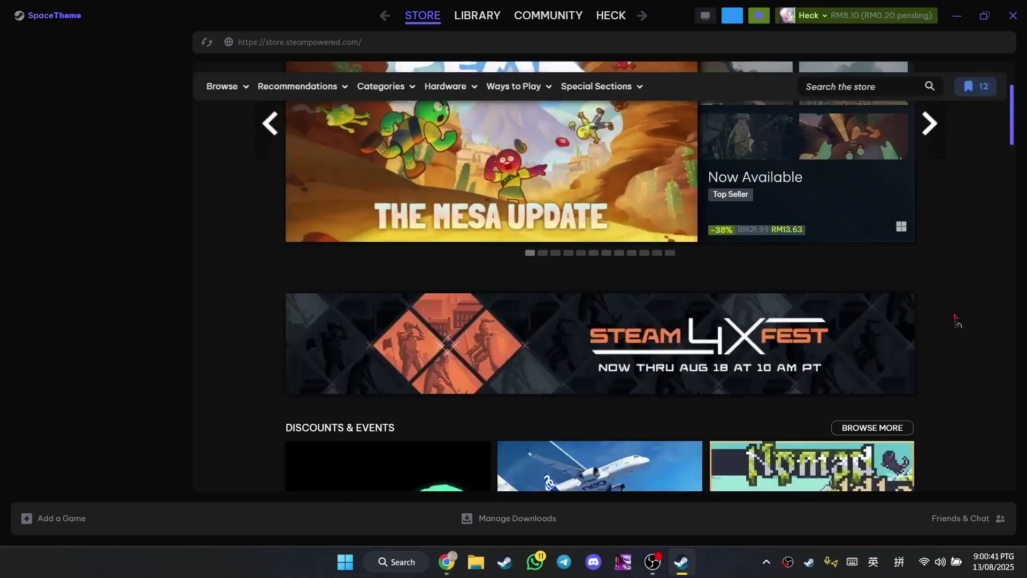
- Open the Microsoft Flight Simulator (2020) 40th Anniversary Edition page from the store's discounts and close the chat window covering it
scroll(956, 319, "down", 6)
left_click(664, 216)
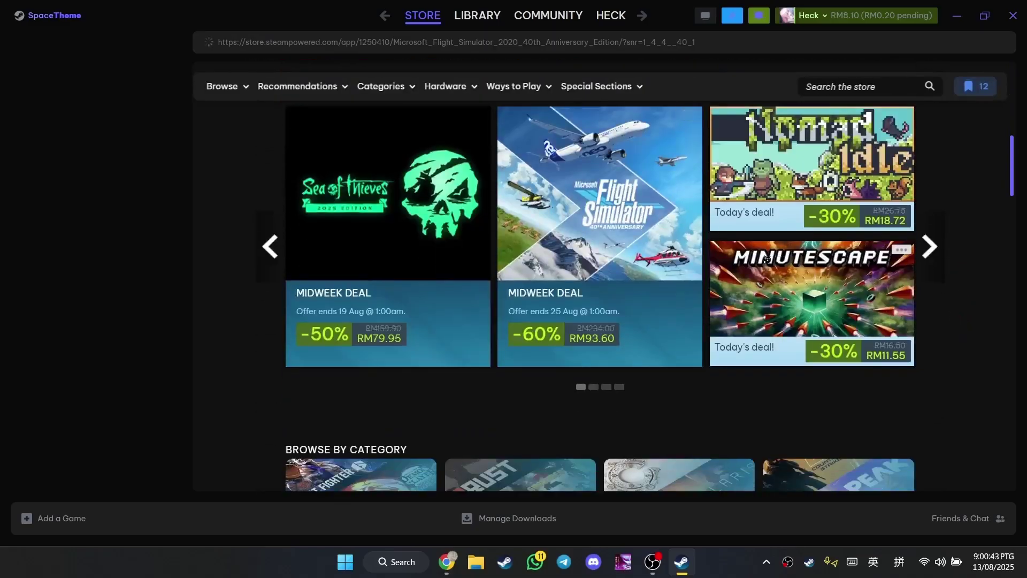
mouse_move(752, 261)
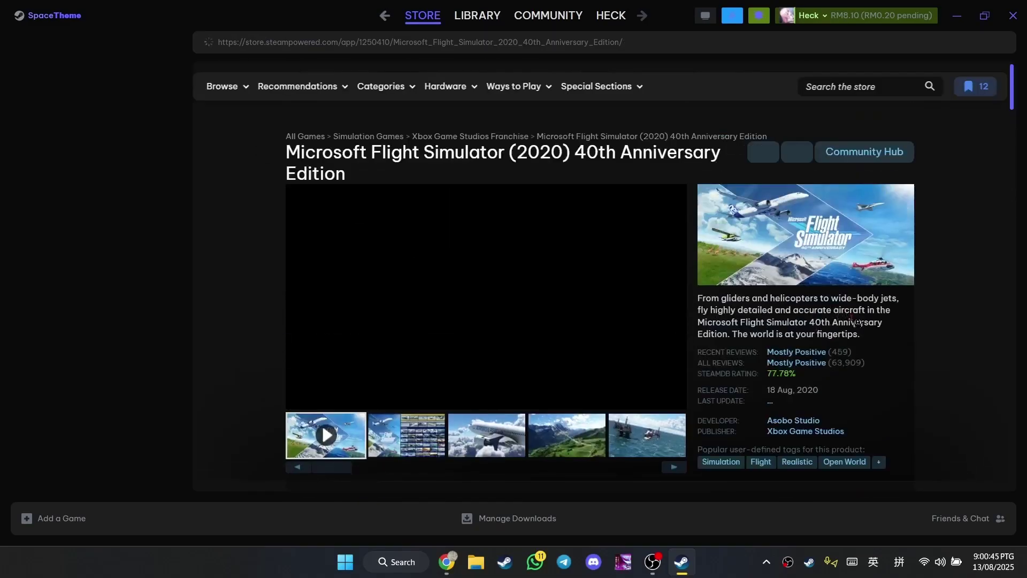
scroll(908, 306, "down", 3)
scroll(908, 306, "down", 2)
scroll(373, 421, "up", 5)
mouse_move(301, 396)
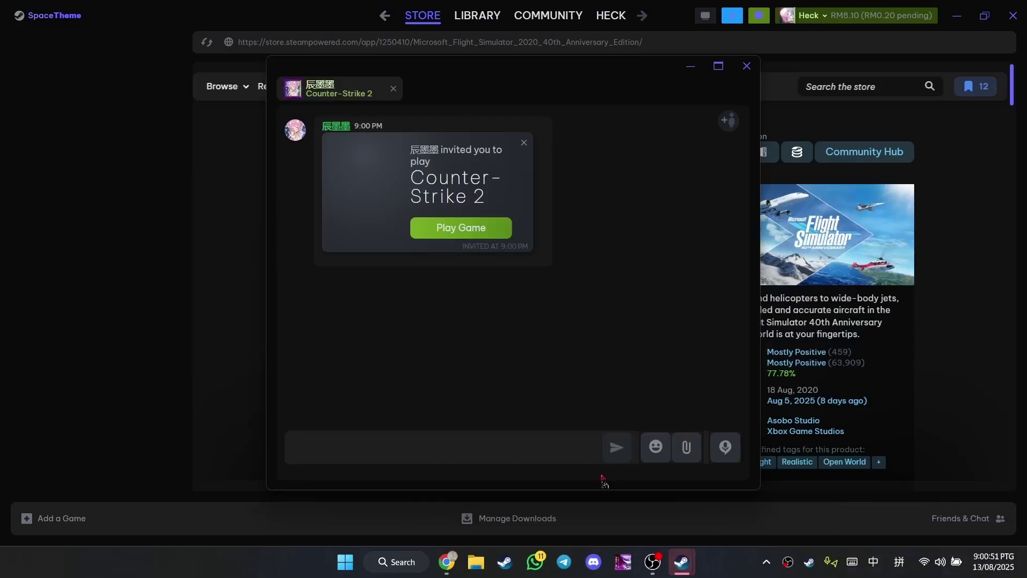
left_click(747, 67)
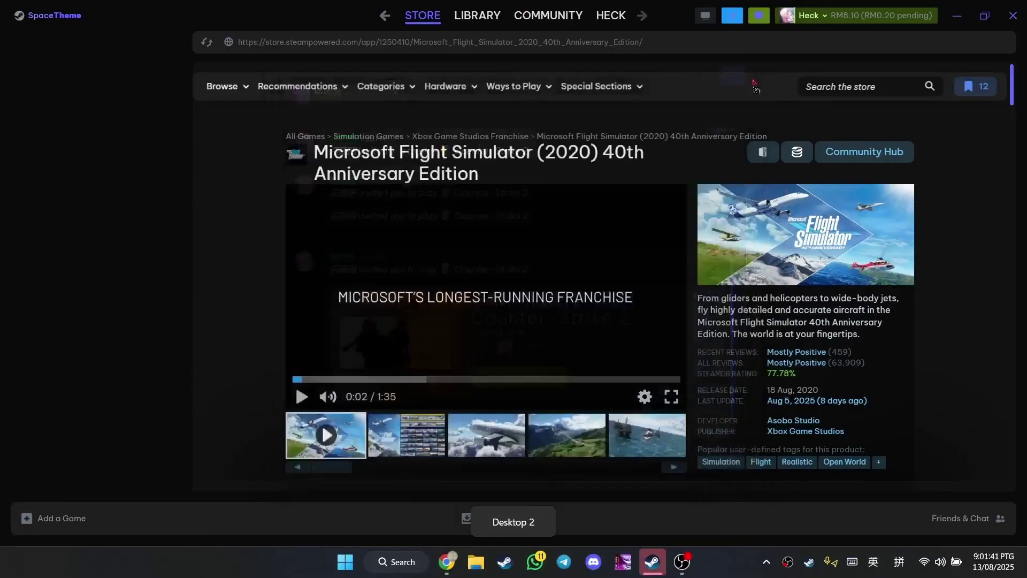
- Examine the SteamDB additions on the game's store page: price history, SteamDB rating and player statistics
scroll(948, 276, "down", 4)
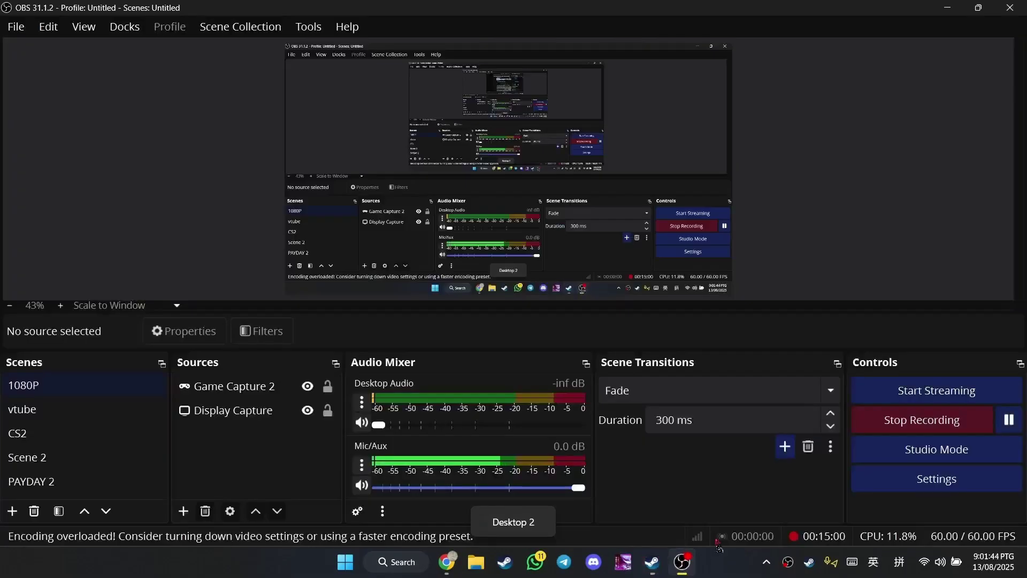
key("alt+Tab")
left_click(948, 9)
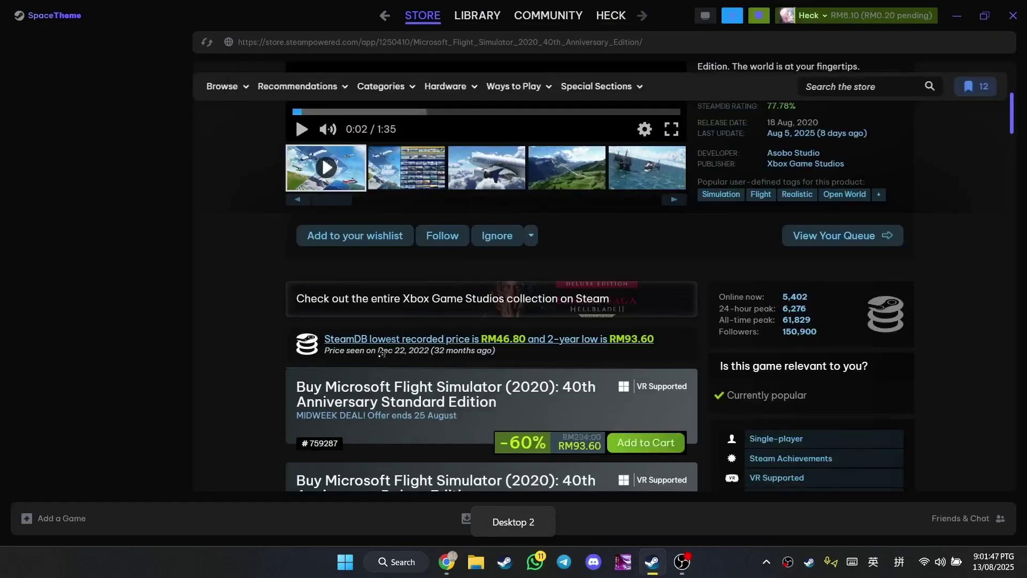
scroll(373, 355, "down", 3)
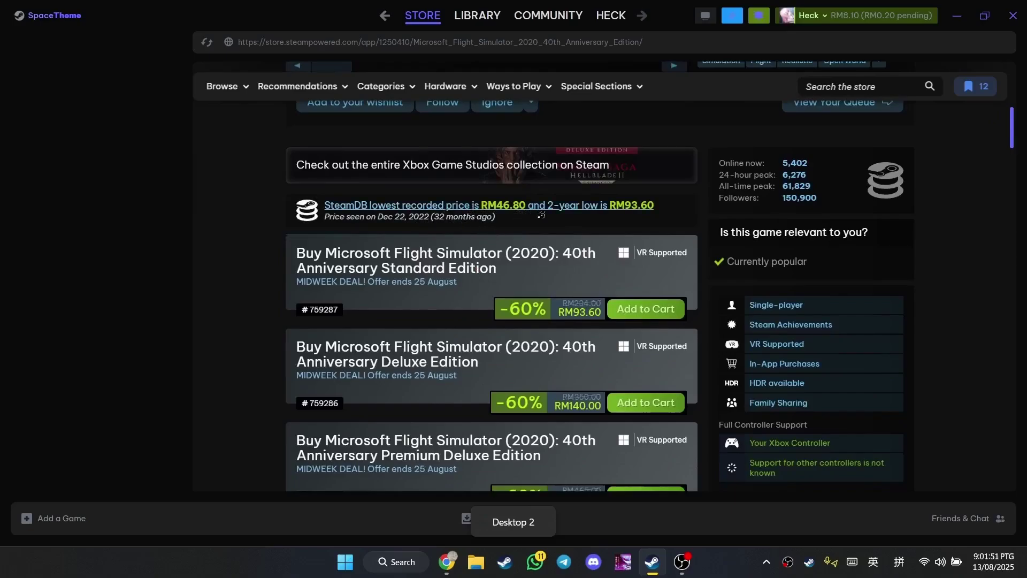
scroll(649, 208, "up", 4)
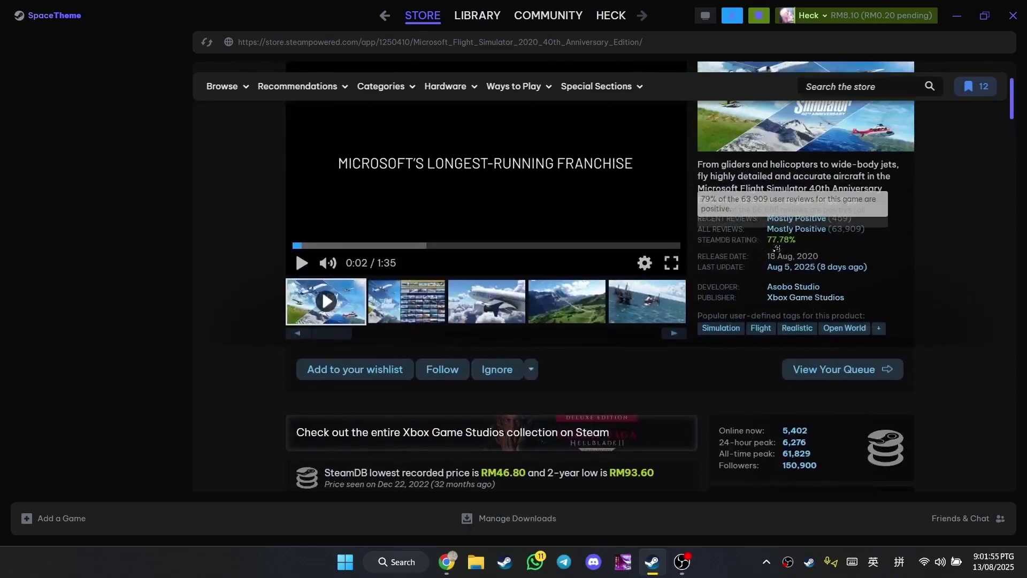
scroll(813, 251, "down", 3)
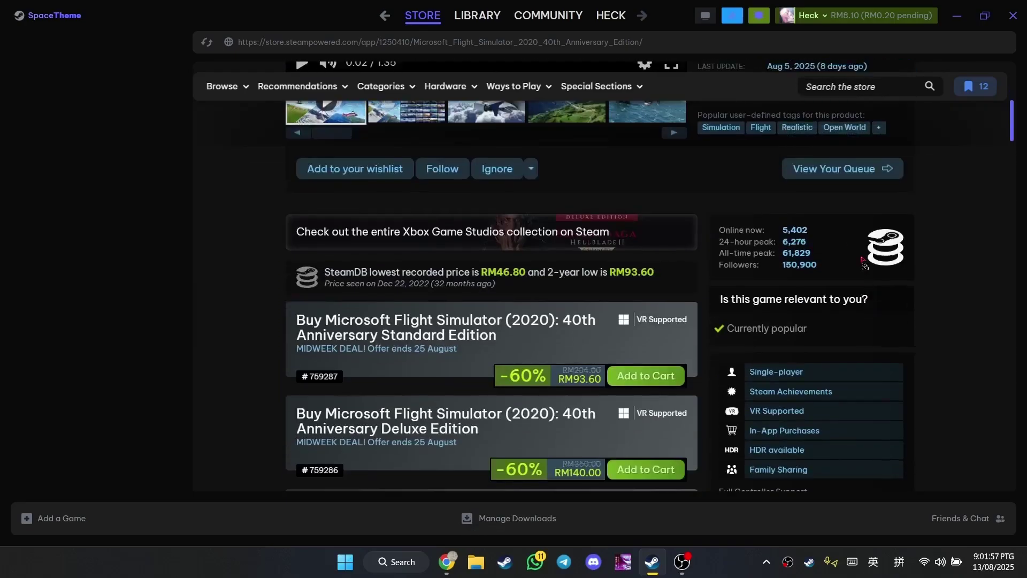
- Skim the game's store page down to the customer reviews and return to the edition purchase options
scroll(858, 252, "down", 20)
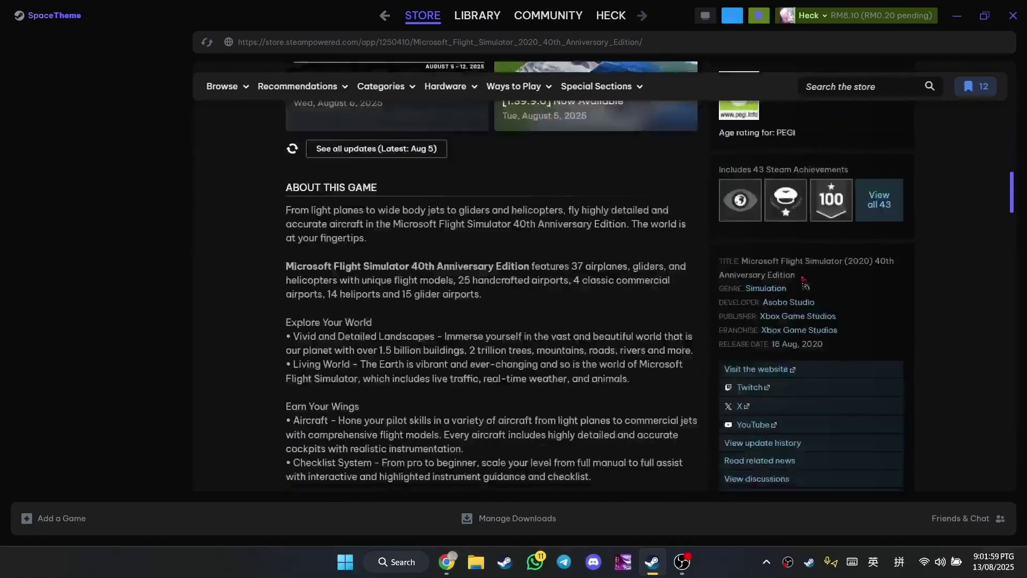
scroll(849, 289, "down", 12)
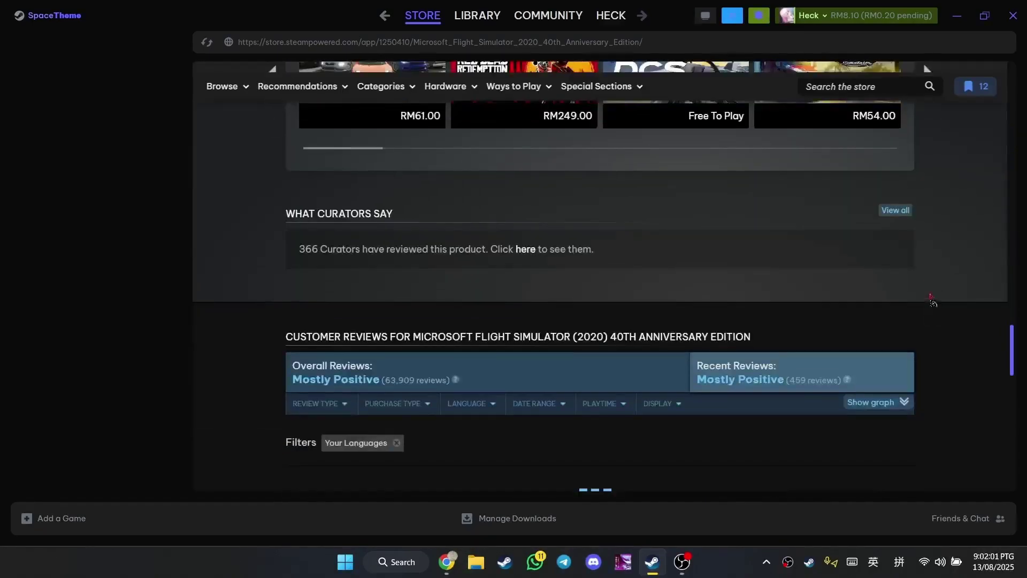
scroll(915, 328, "up", 7)
scroll(923, 340, "up", 20)
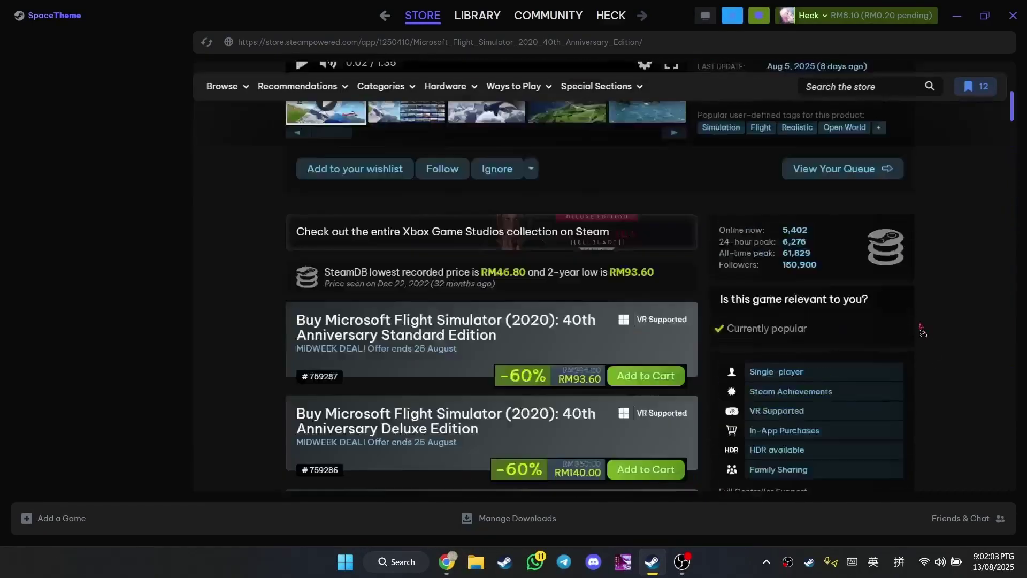
scroll(711, 232, "down", 5)
scroll(710, 231, "down", 6)
scroll(319, 178, "up", 1)
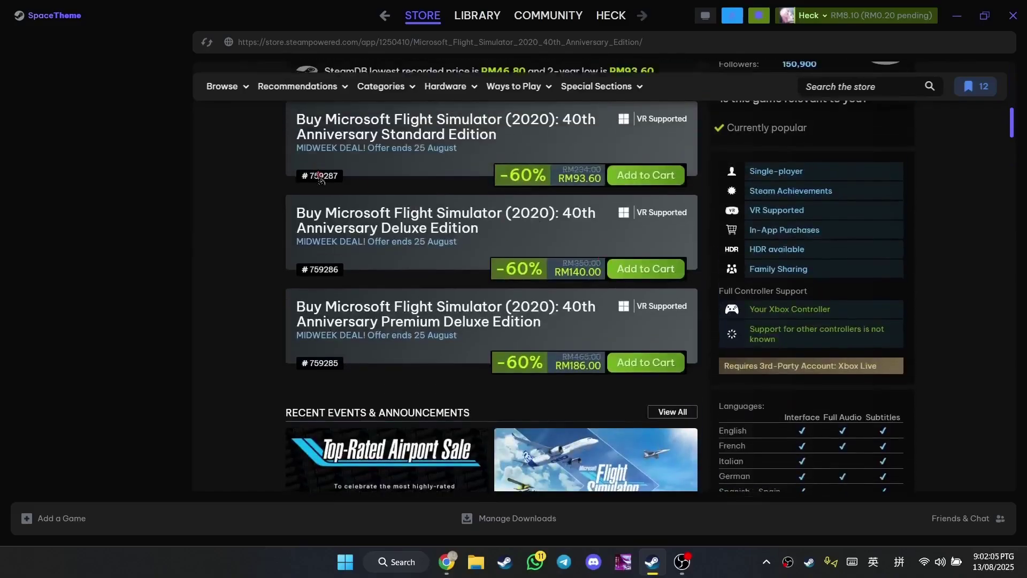
- Open the Standard Edition's SteamDB package page from its purchase option, reposition the window and skim down to the footer
left_click(323, 176)
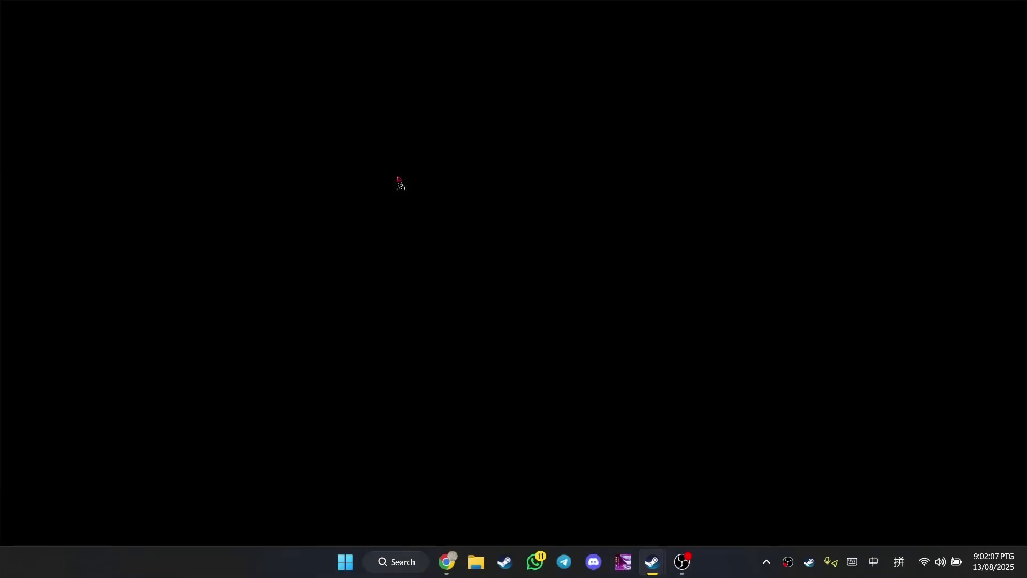
left_click_drag(694, 38, 578, 99)
scroll(568, 267, "down", 7)
scroll(577, 284, "down", 10)
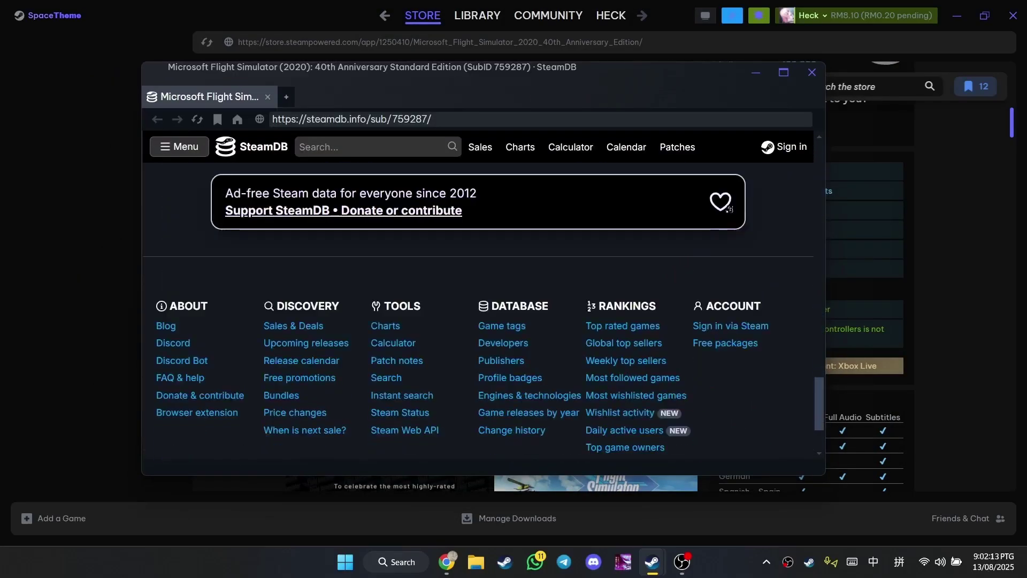